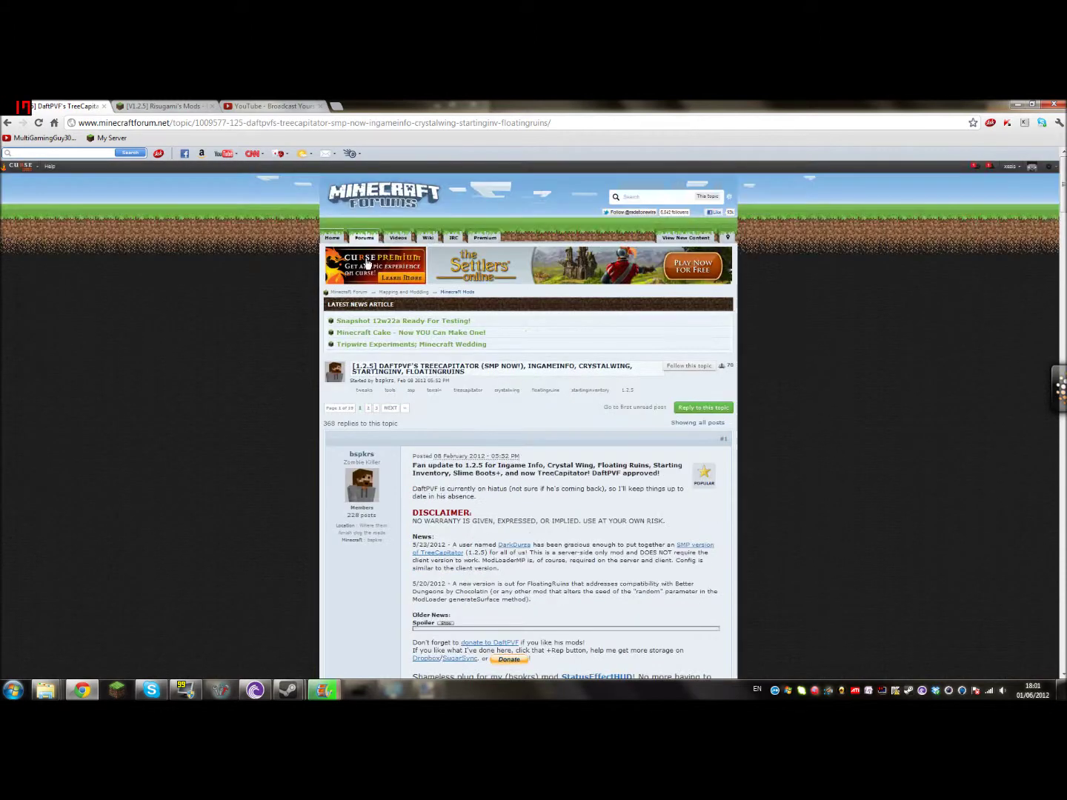
# Review the bspkrs TreeCapitator topic, return to the DaftPVF's mods topic and expand the Treecapitator details
pyautogui.scroll(-1, 469, 310)
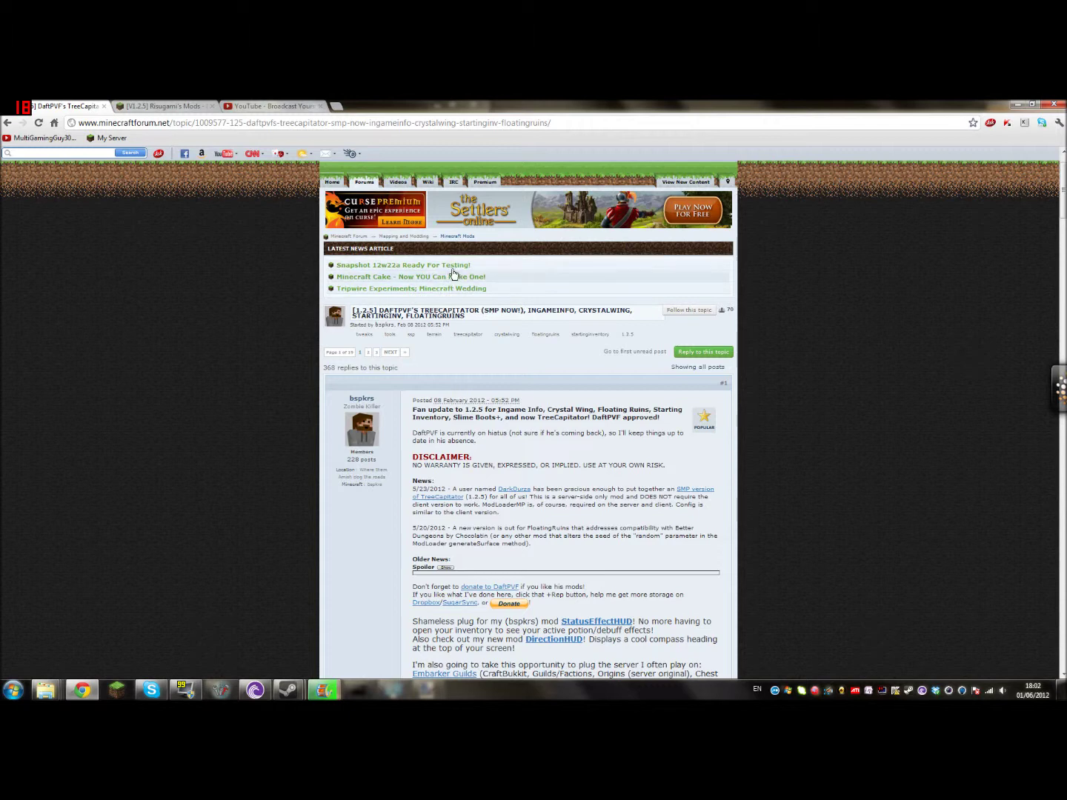
pyautogui.scroll(-3, 294, 572)
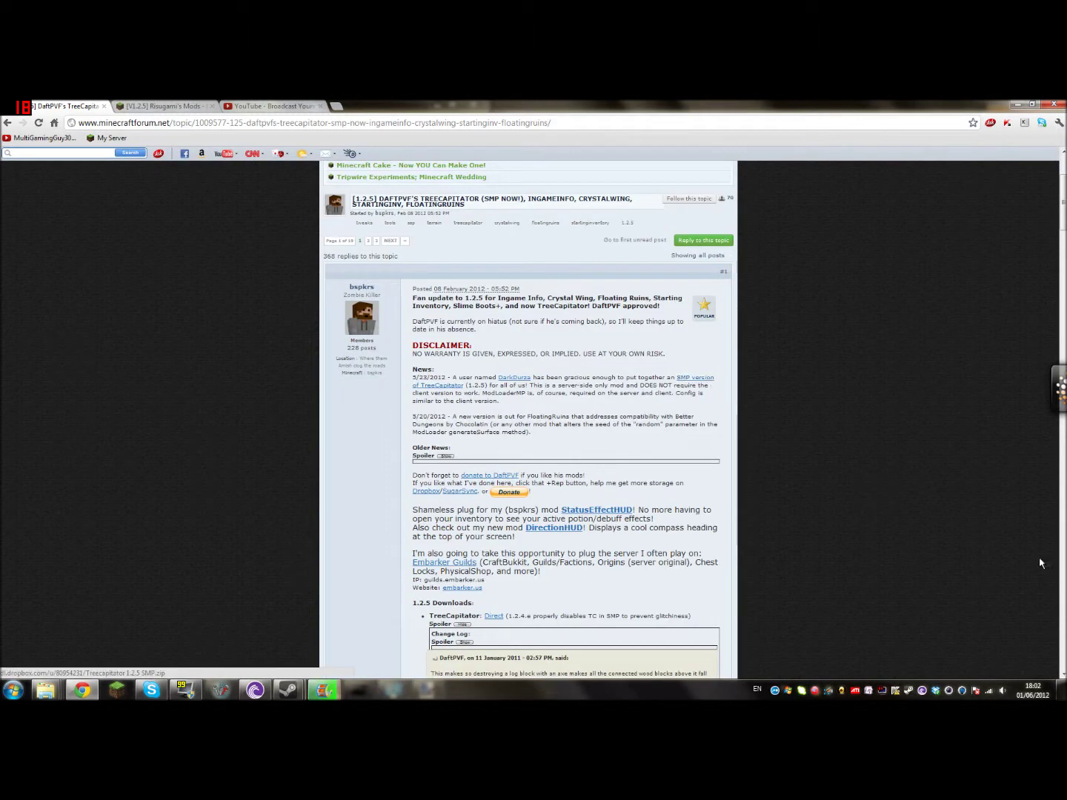
pyautogui.scroll(4, 767, 402)
pyautogui.scroll(-2, 767, 402)
pyautogui.click(7, 122)
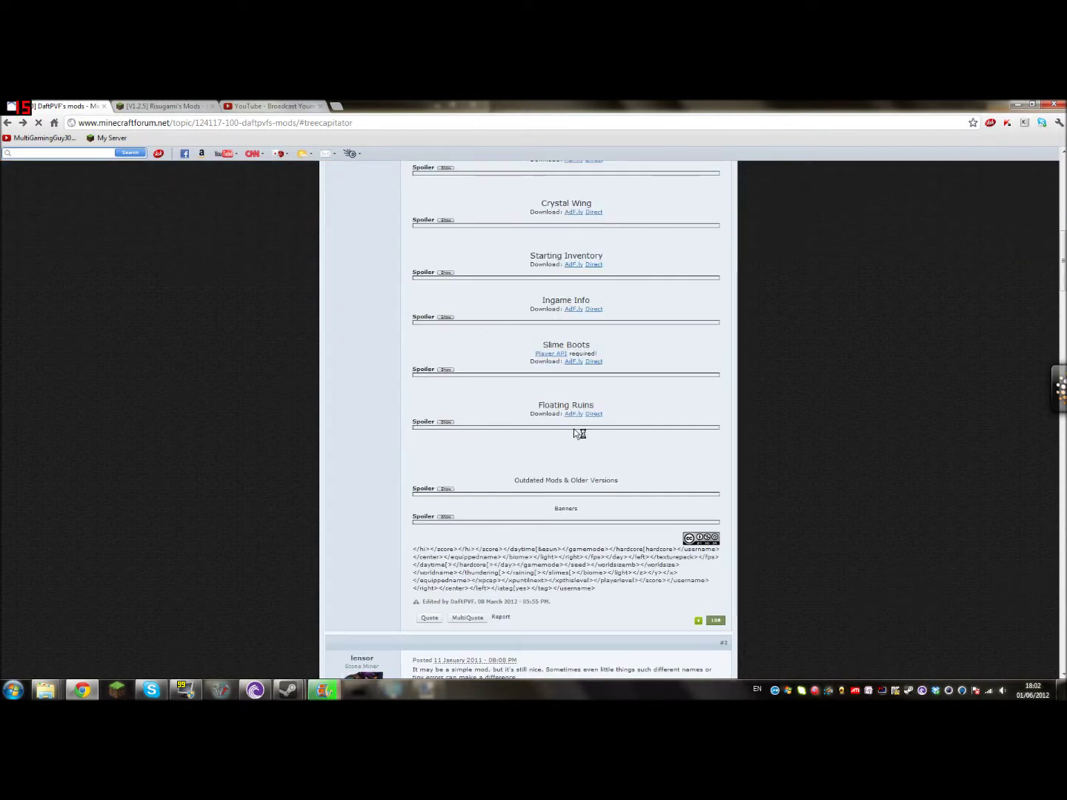
pyautogui.scroll(3, 574, 446)
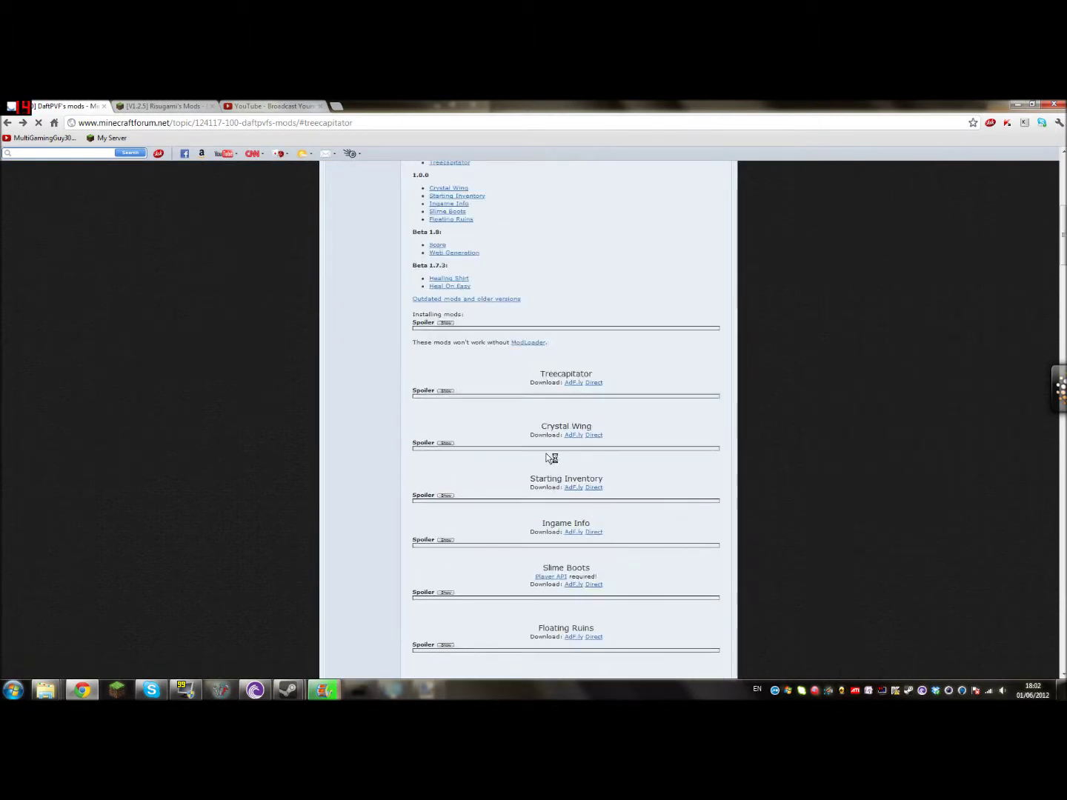
pyautogui.click(445, 391)
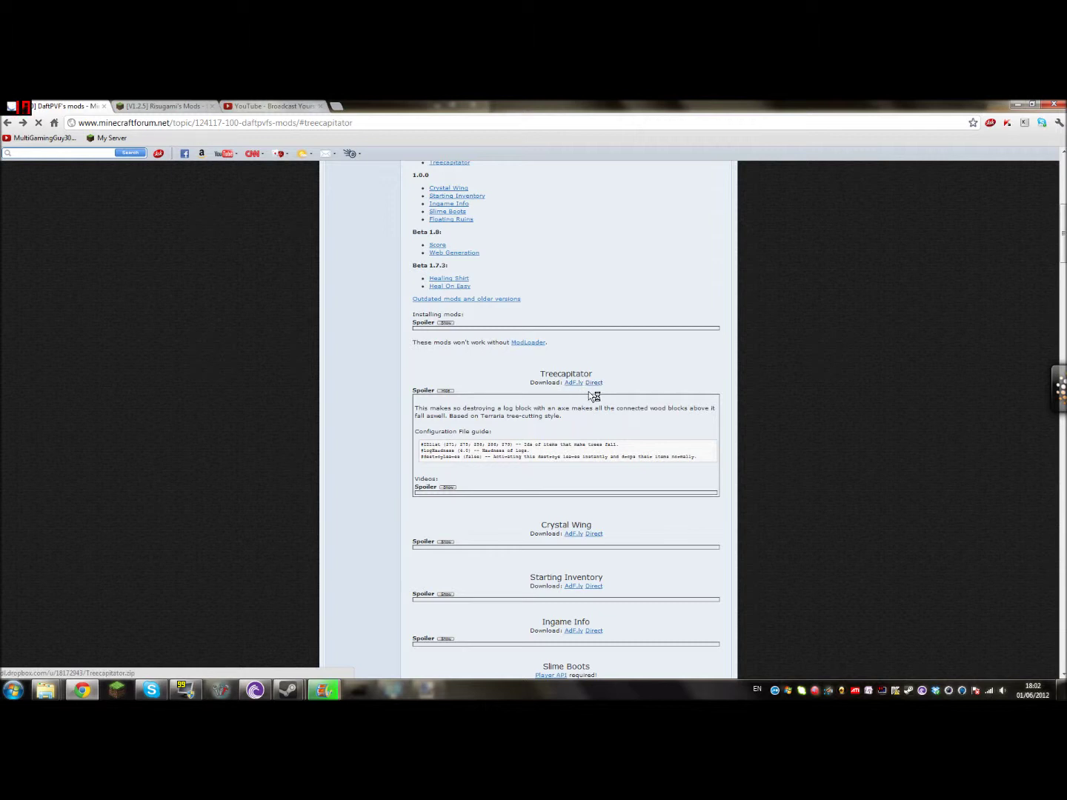
# View the Risugami's Mods topic offering the ModLoader 1.2.5 downloads, then return to the Treecapitator page
pyautogui.click(153, 106)
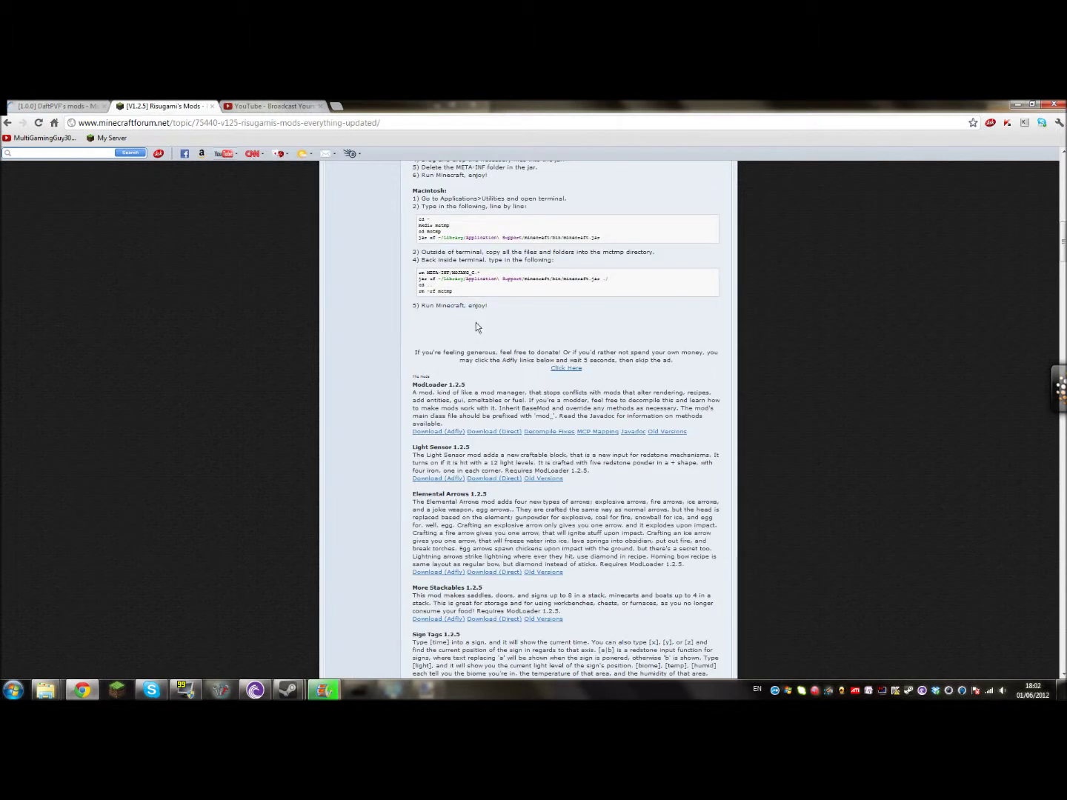
pyautogui.click(67, 106)
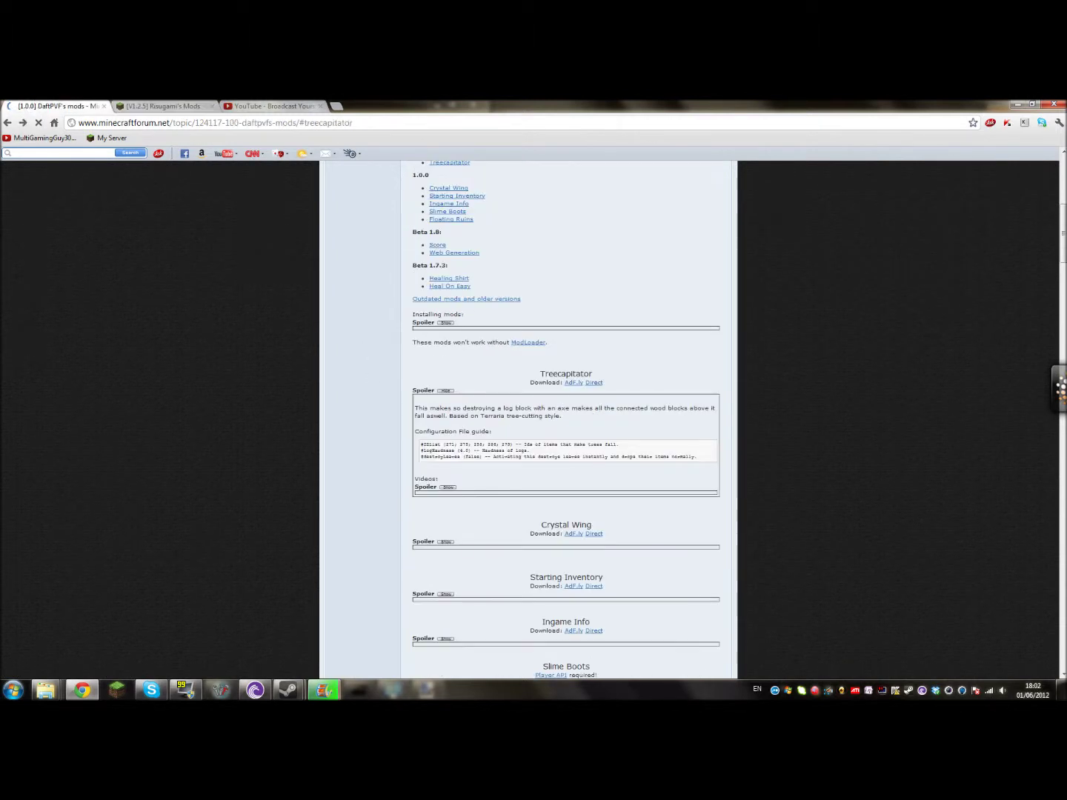
pyautogui.click(123, 106)
pyautogui.click(74, 109)
# Close the mods folder window and bring up the Minecraft 1.2.5 Mods and Desktop folder windows
pyautogui.moveTo(54, 687)
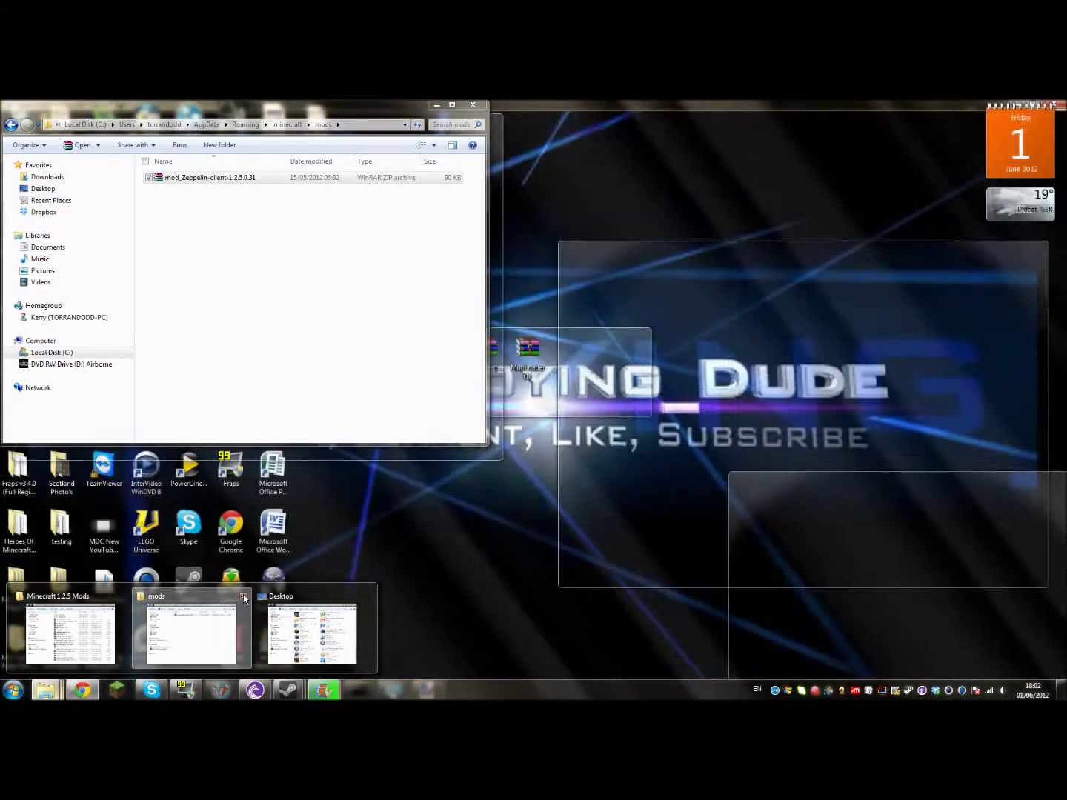
pyautogui.click(243, 596)
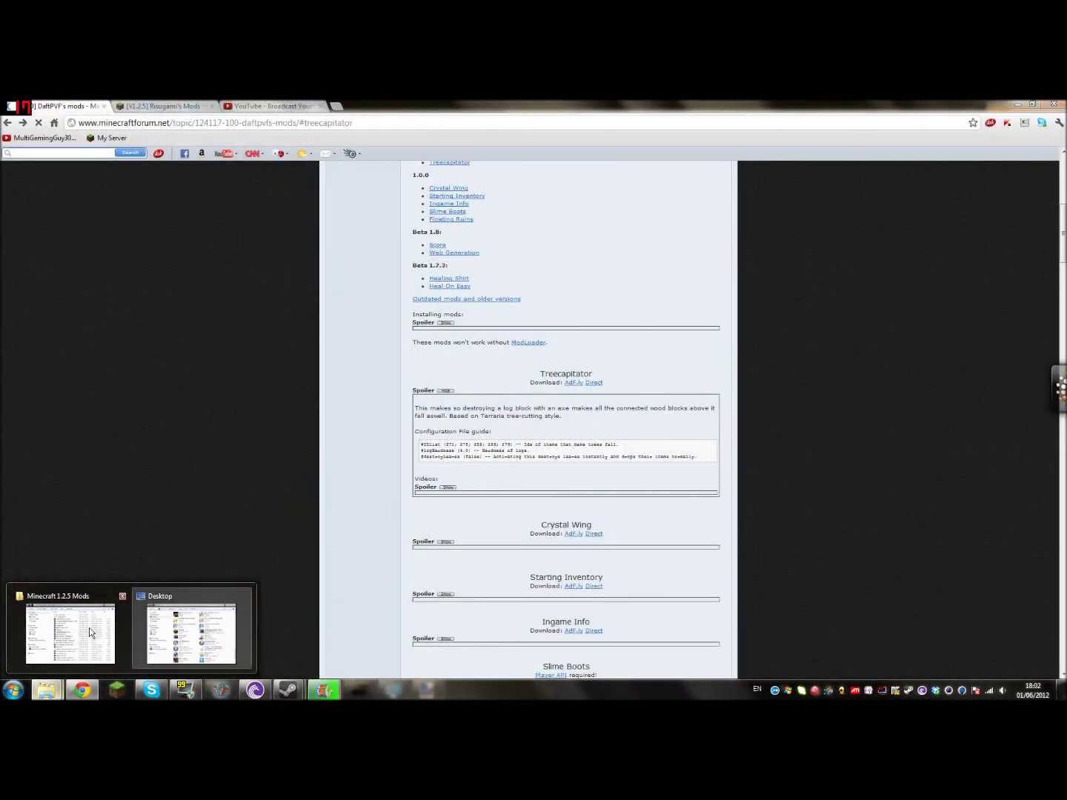
pyautogui.click(83, 630)
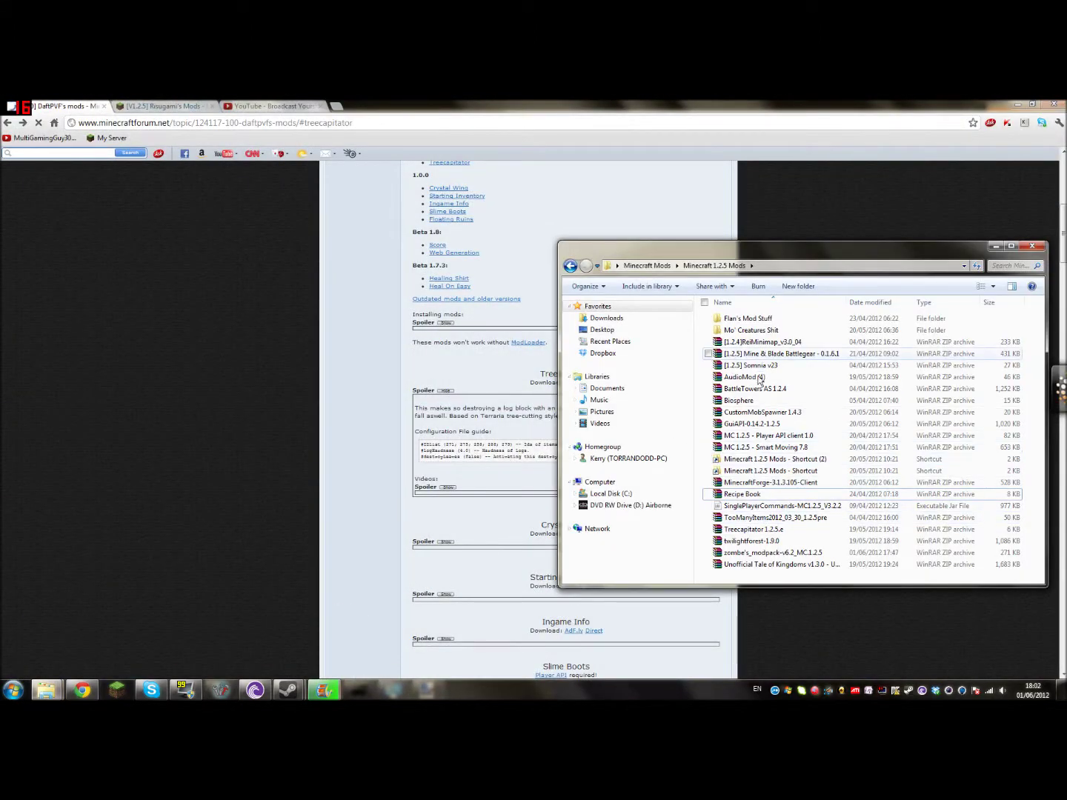
pyautogui.click(50, 687)
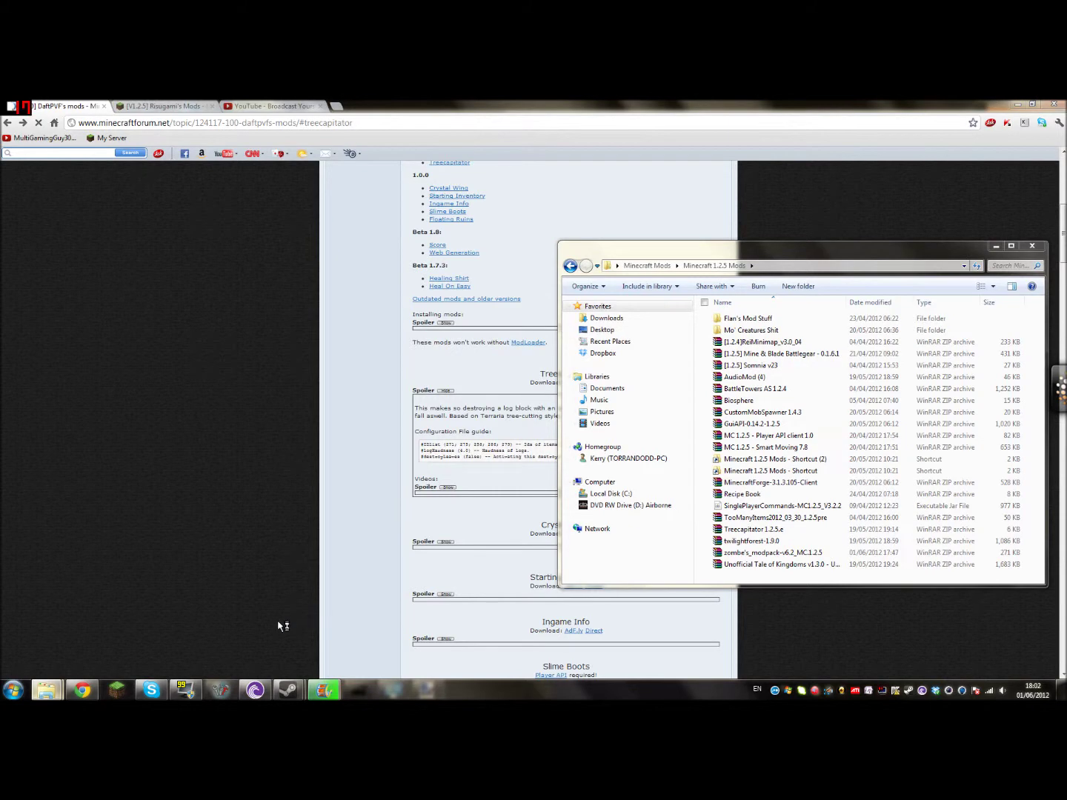
pyautogui.click(189, 626)
pyautogui.moveTo(211, 313); pyautogui.dragTo(705, 471)
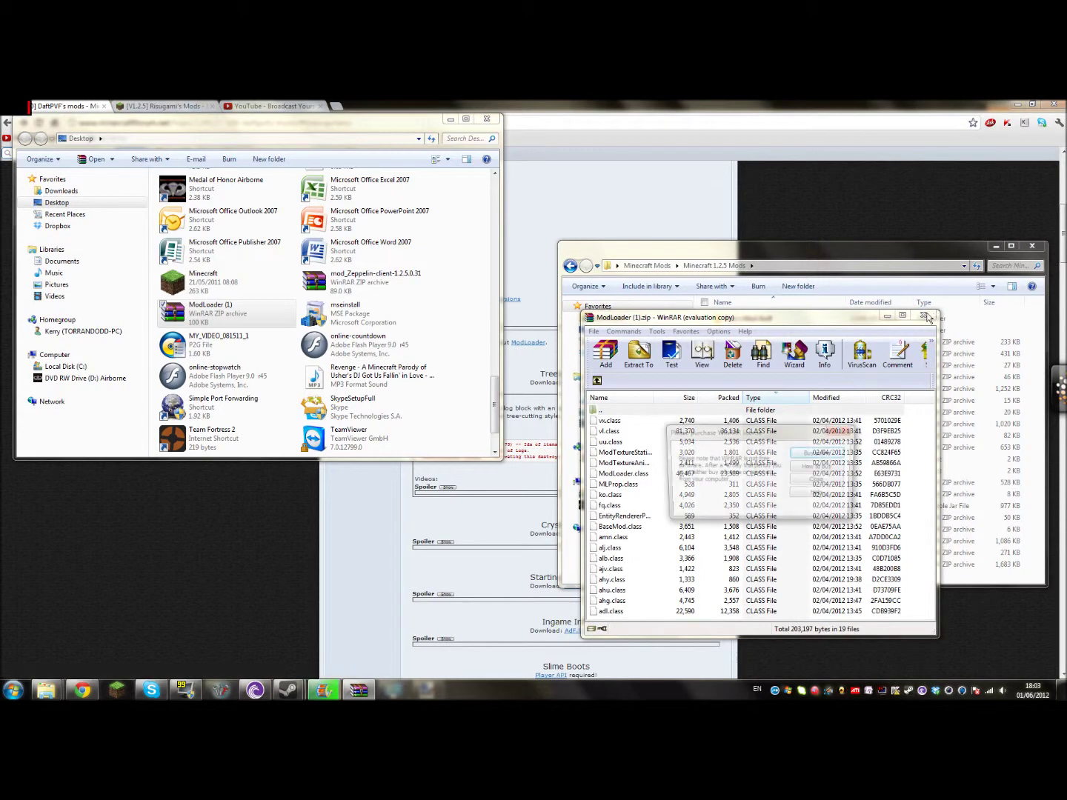
pyautogui.click(850, 429)
pyautogui.click(923, 315)
# Move the ModLoader (1) and mod_Zeppelin-client-1.2.5.0.31 archives from the Desktop into the Minecraft 1.2.5 Mods folder, and open the ModLoader archive
pyautogui.moveTo(215, 311); pyautogui.dragTo(386, 288)
pyautogui.click(354, 277)
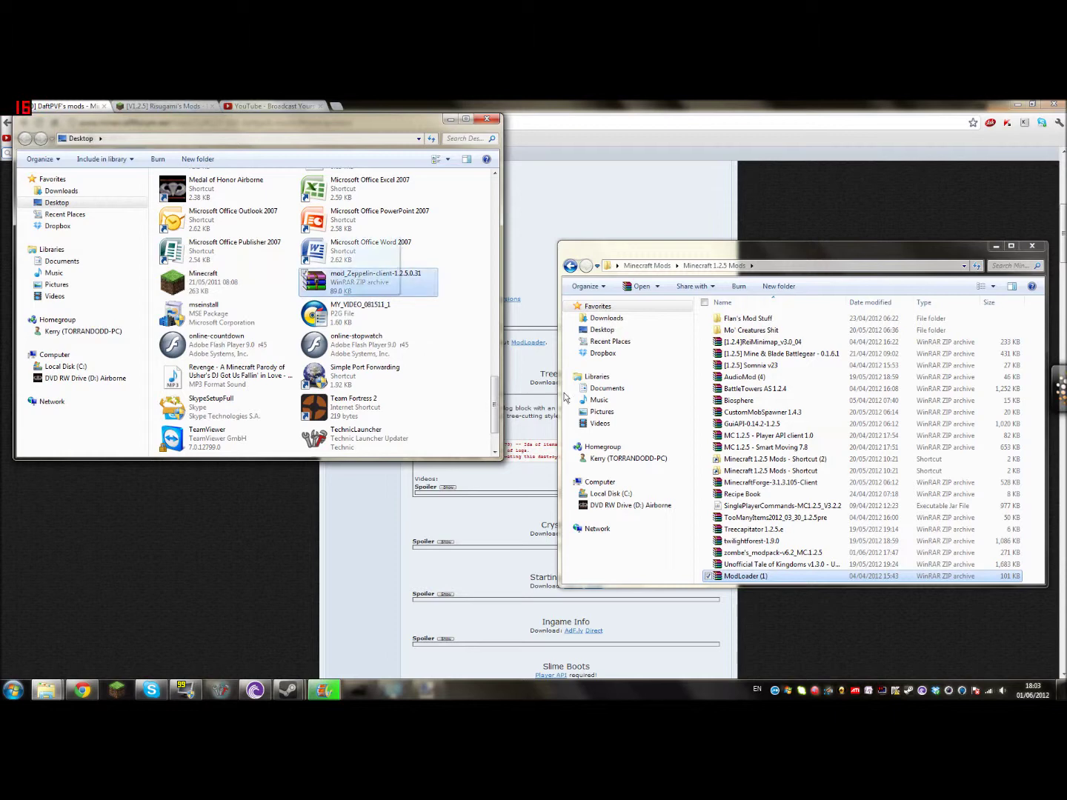
pyautogui.moveTo(700, 449); pyautogui.dragTo(700, 449)
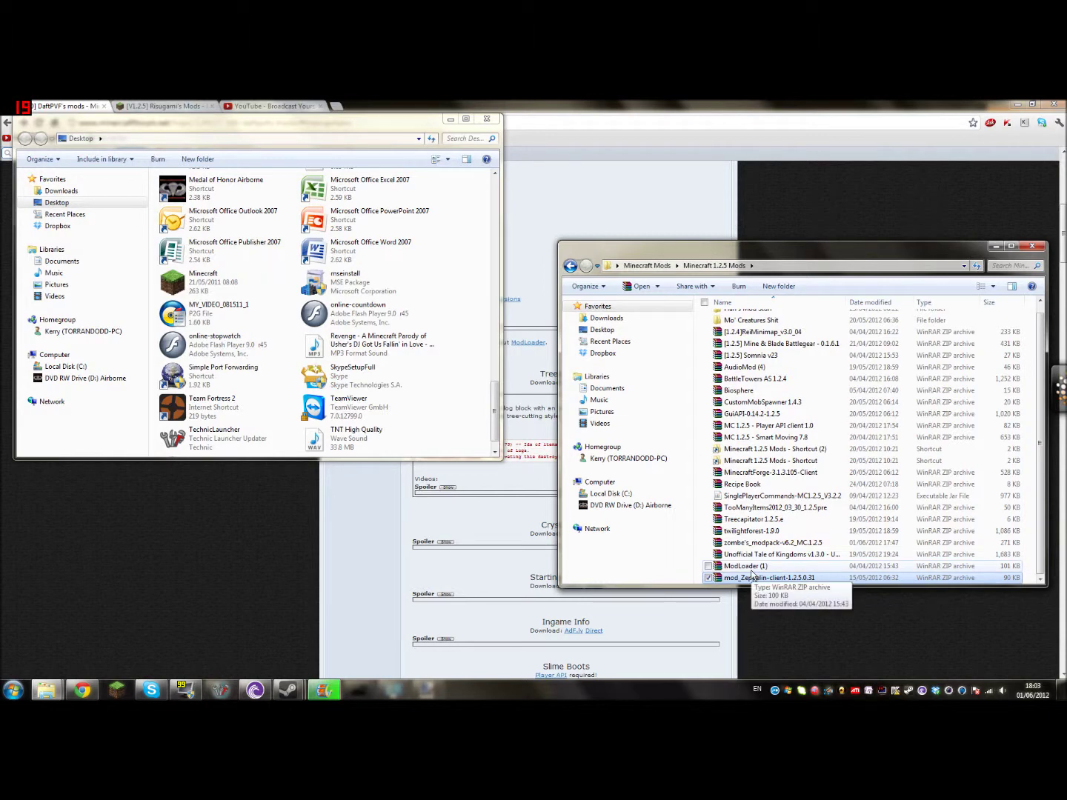
pyautogui.click(761, 567)
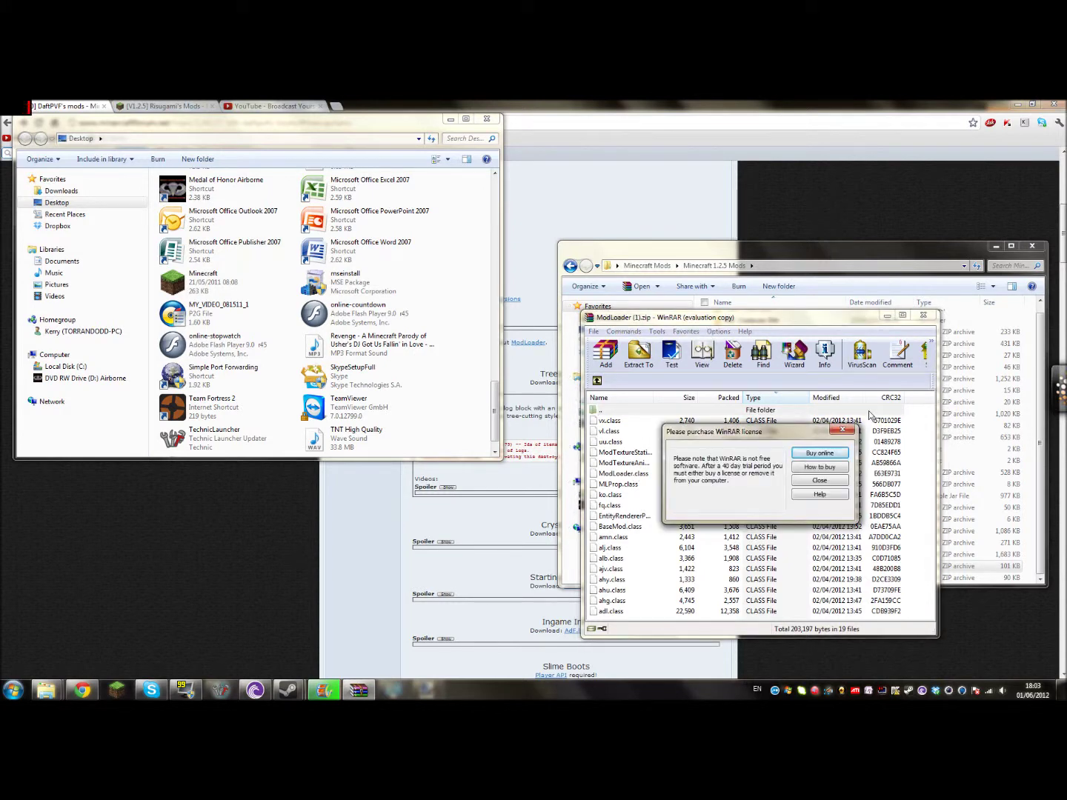
pyautogui.click(842, 429)
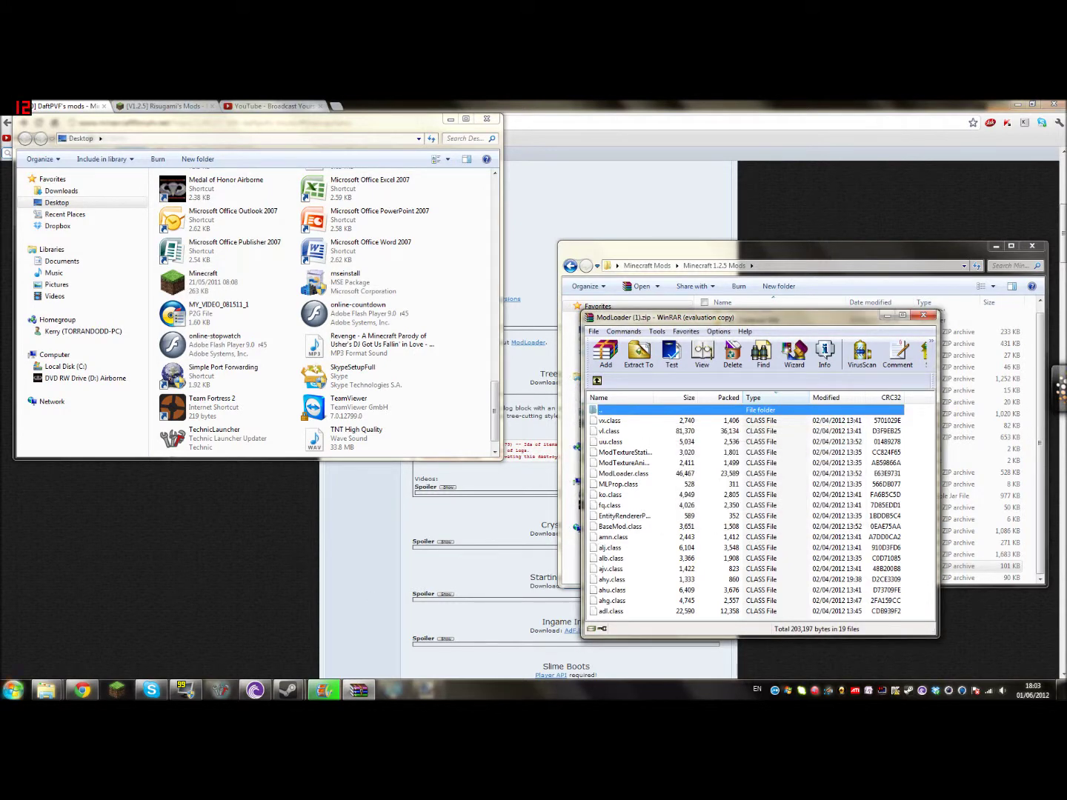
# Open the Roaming folder using %appdata% and go into the bin folder inside .minecraft
pyautogui.click(13, 690)
pyautogui.write('%')
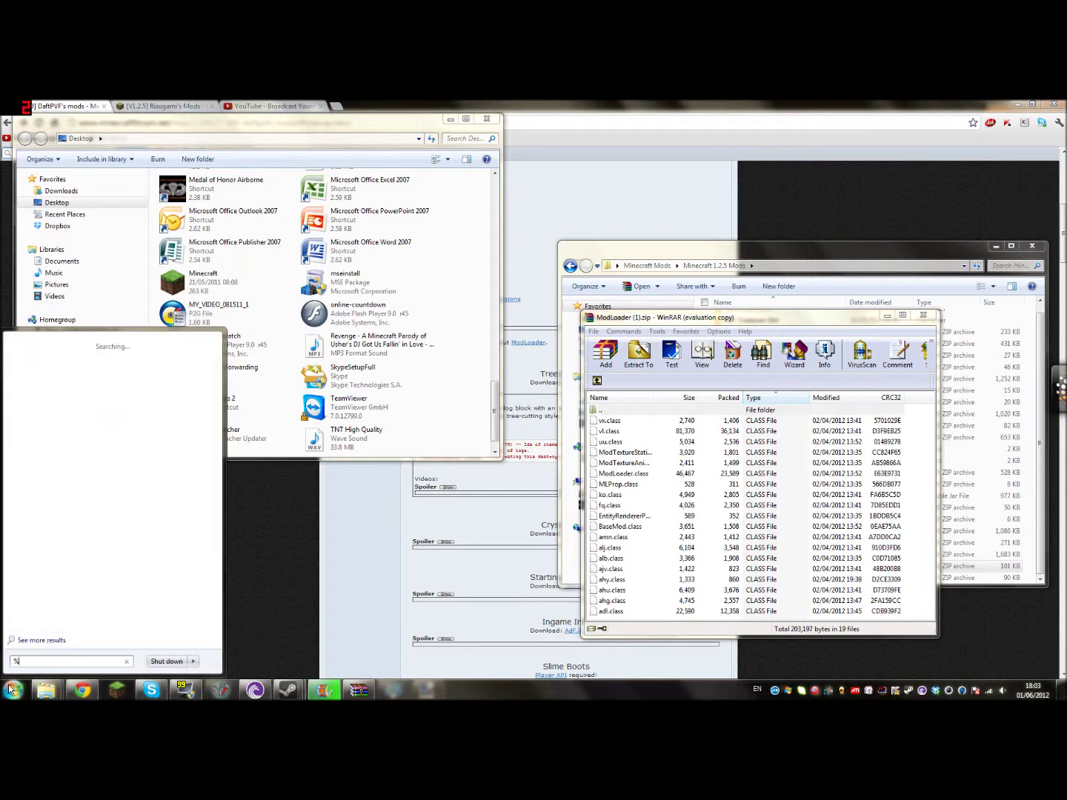
pyautogui.write('appdata%')
pyautogui.click(10, 689)
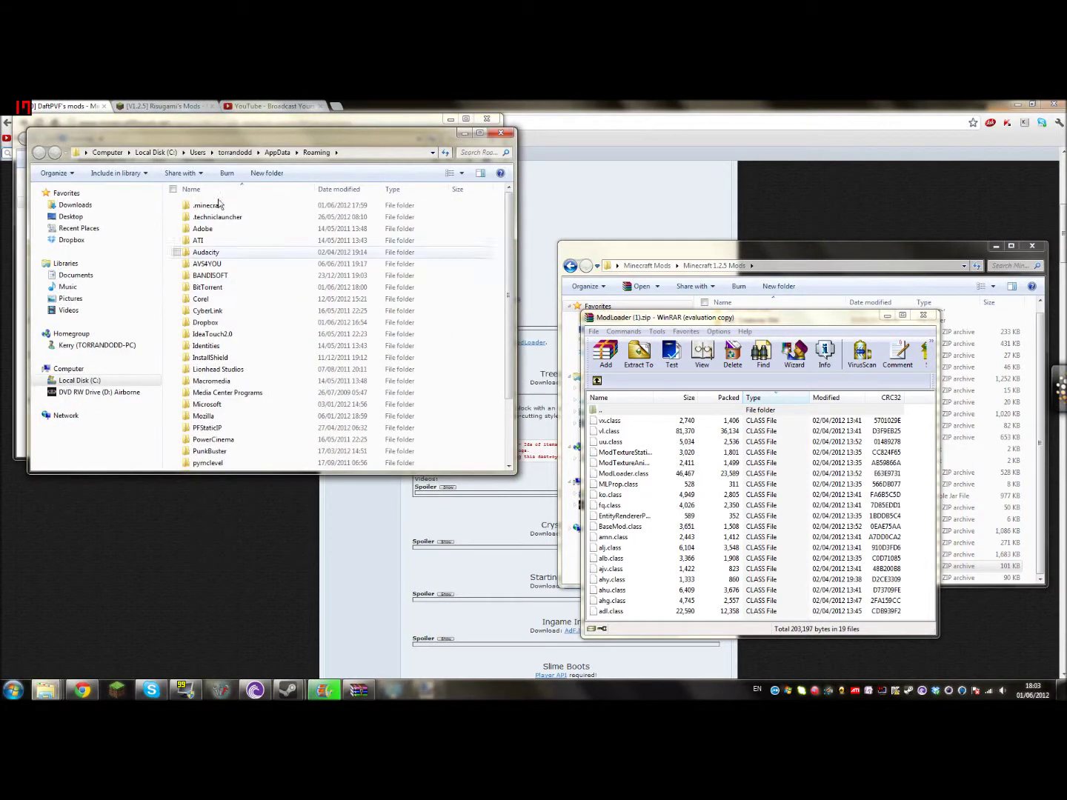
pyautogui.doubleClick(215, 206)
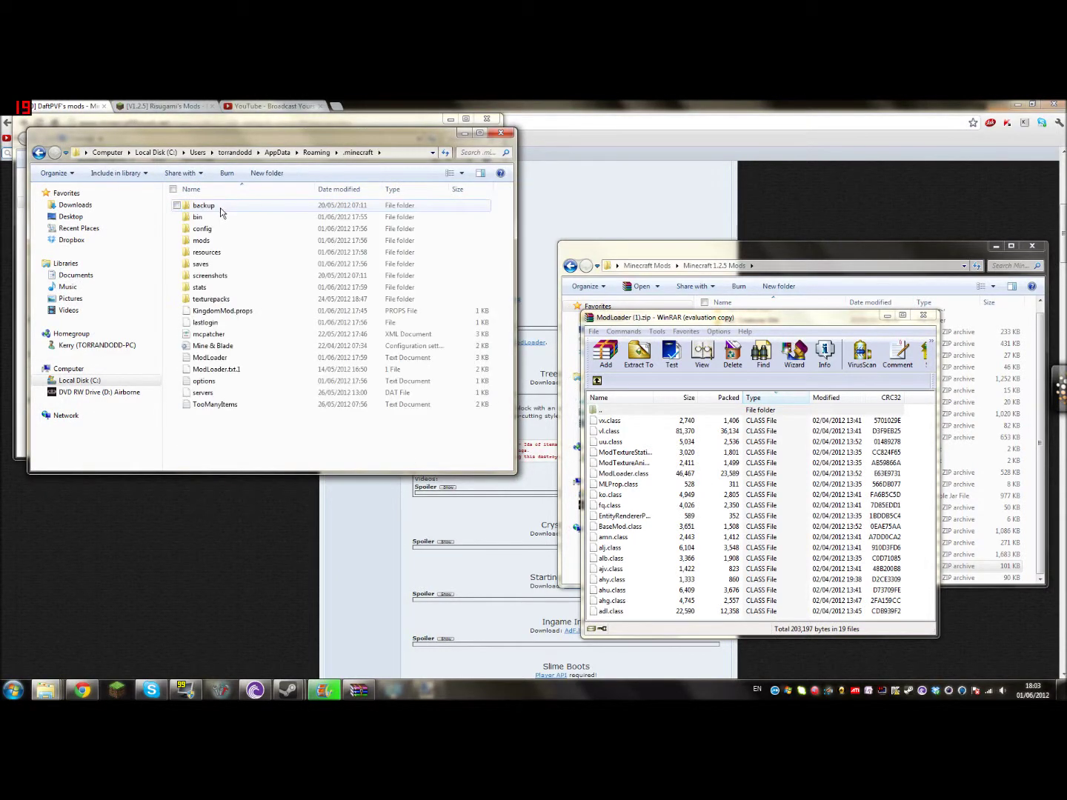
pyautogui.doubleClick(197, 217)
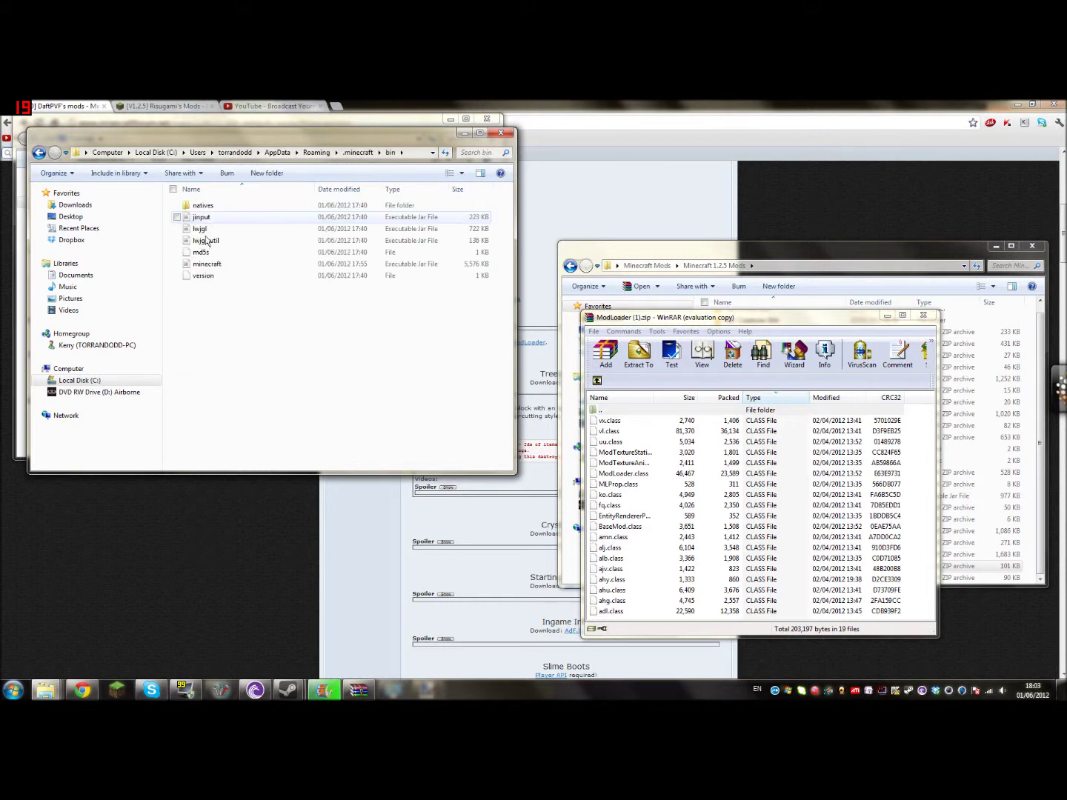
# Open the minecraft jar as an archive in WinRAR and place its window beside the ModLoader archive
pyautogui.click(212, 263)
pyautogui.rightClick(215, 266)
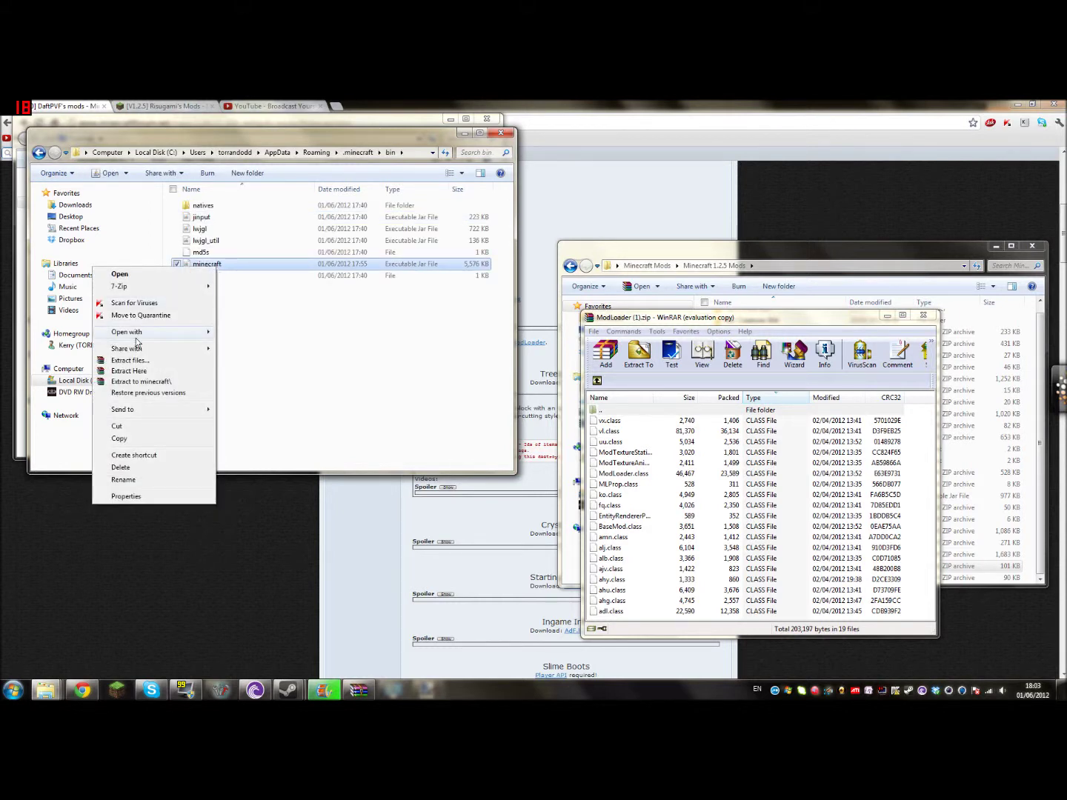
pyautogui.moveTo(137, 332)
pyautogui.click(247, 351)
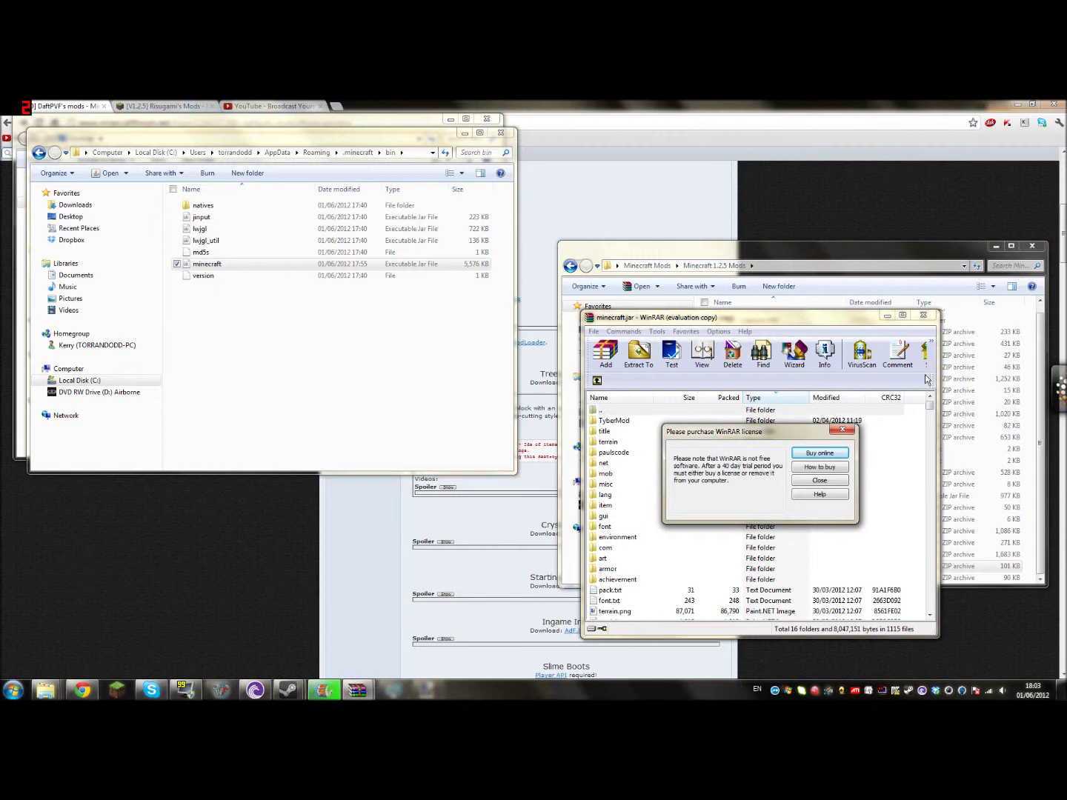
pyautogui.click(843, 431)
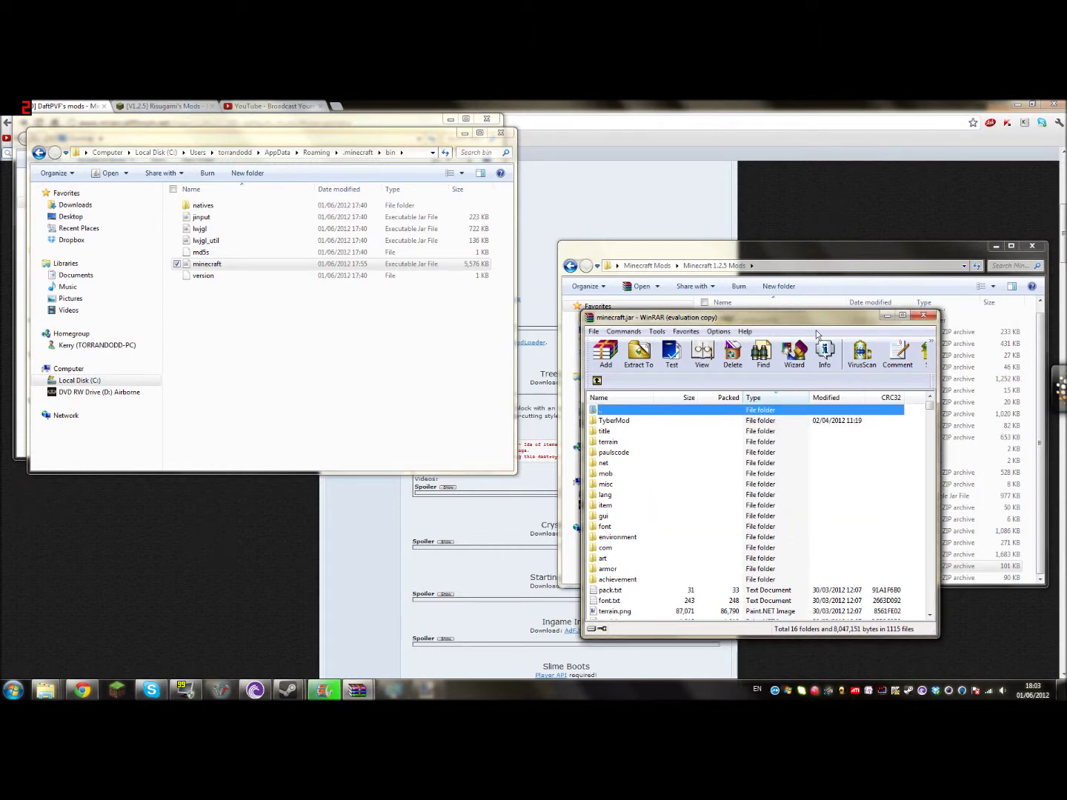
pyautogui.moveTo(694, 315); pyautogui.dragTo(295, 260)
pyautogui.moveTo(412, 269); pyautogui.dragTo(403, 273)
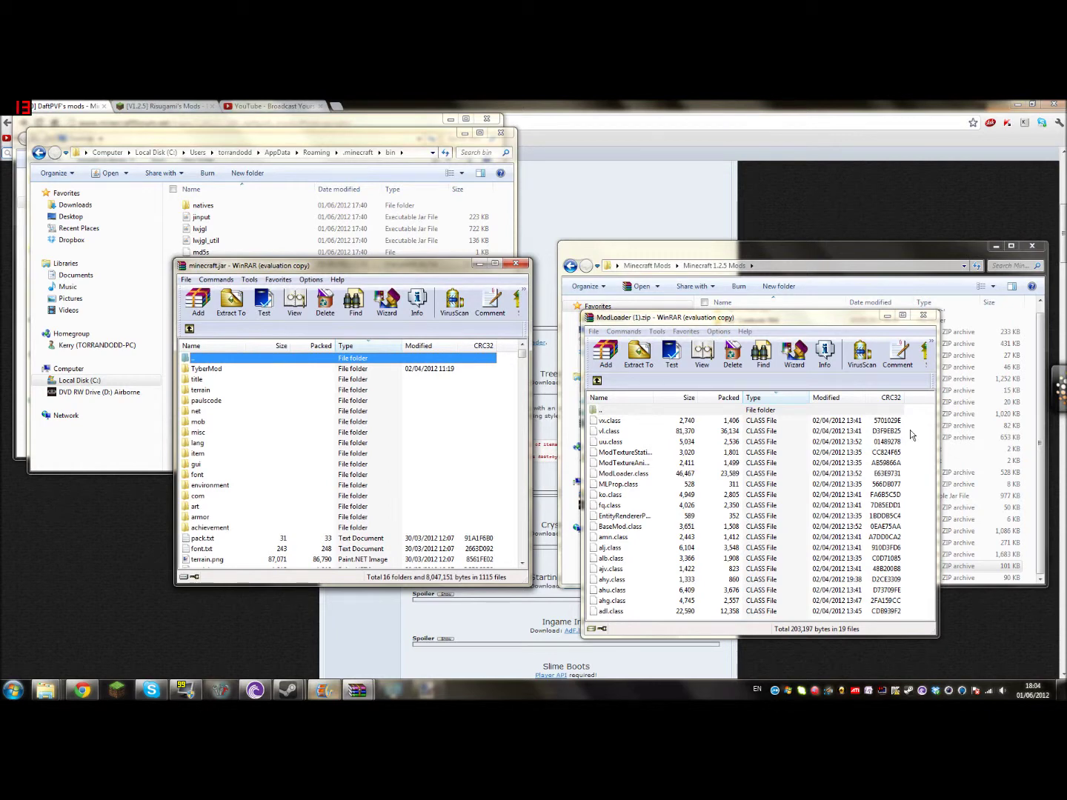
# Add all ModLoader class files to minecraft.jar with the Add and replace files mode, and close the ModLoader archive
pyautogui.moveTo(925, 428); pyautogui.dragTo(904, 619)
pyautogui.moveTo(657, 532); pyautogui.dragTo(511, 387)
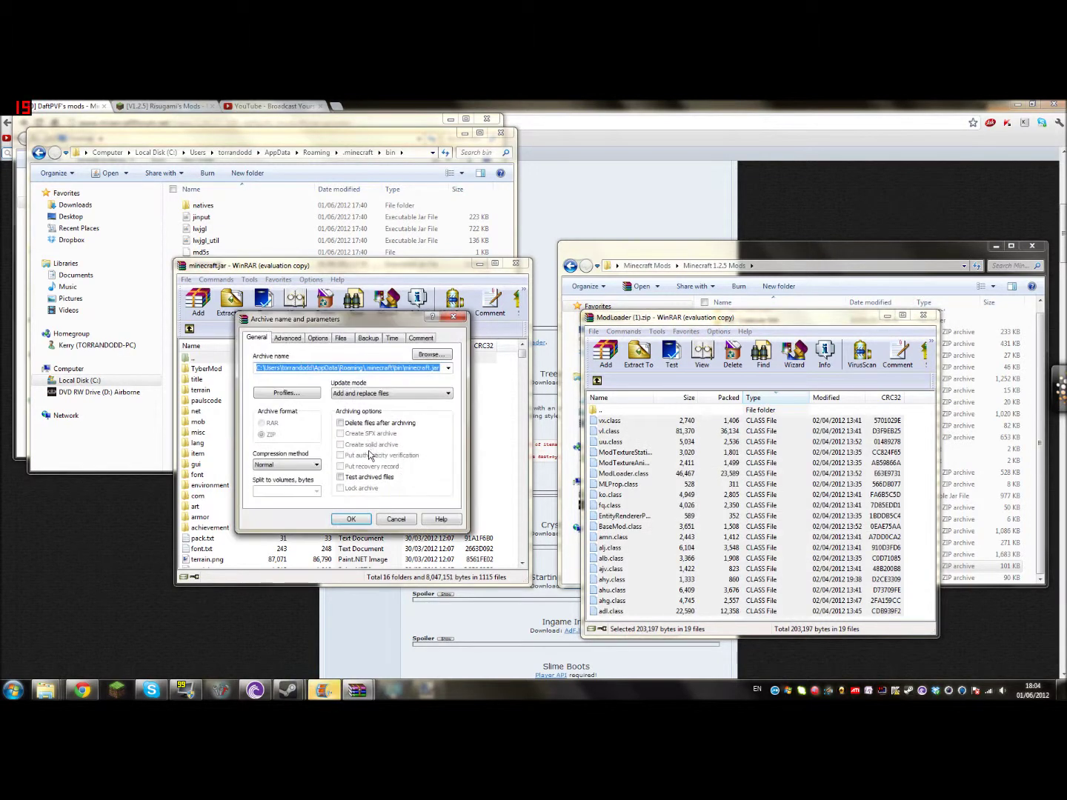
pyautogui.click(357, 525)
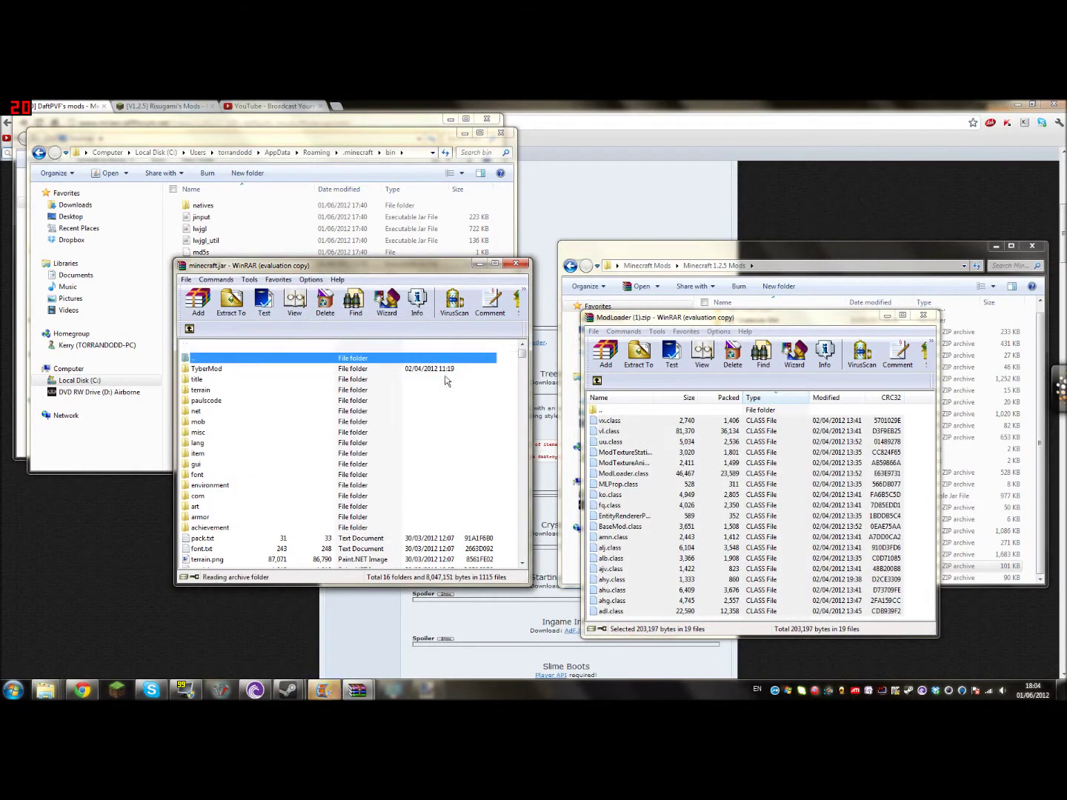
pyautogui.click(922, 314)
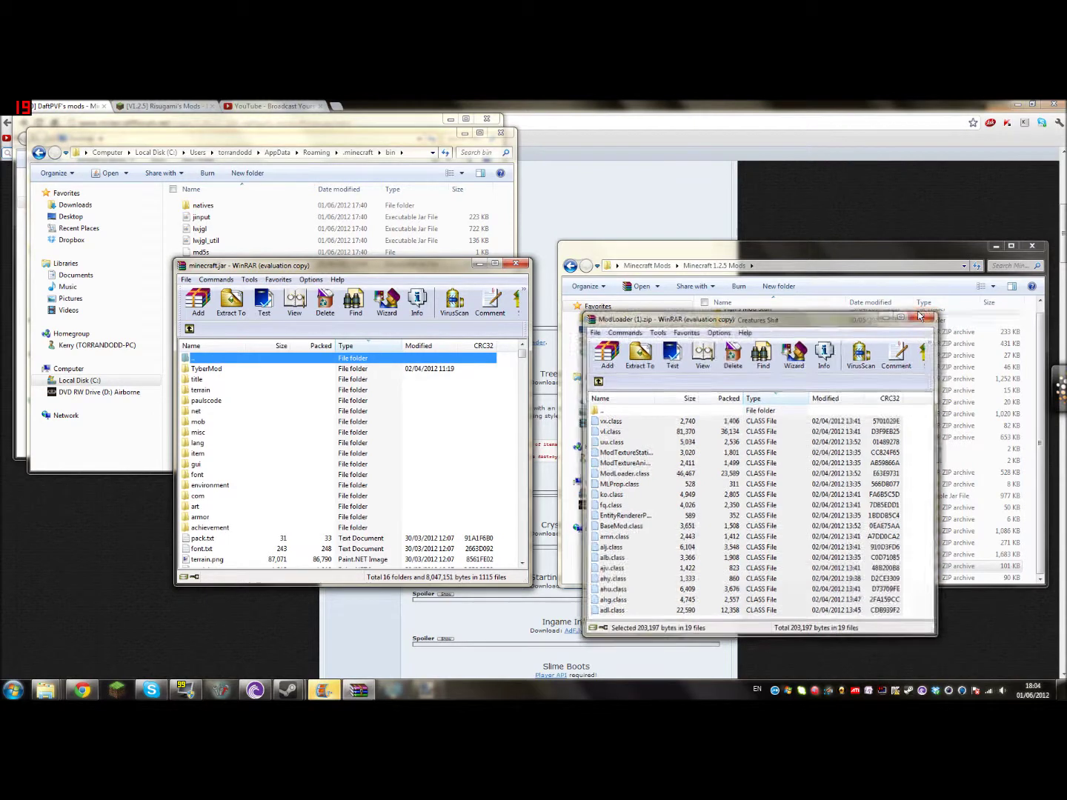
# Open the Treecapitator 1.2.5.e archive and add its three class files to minecraft.jar
pyautogui.click(754, 520)
pyautogui.doubleClick(754, 520)
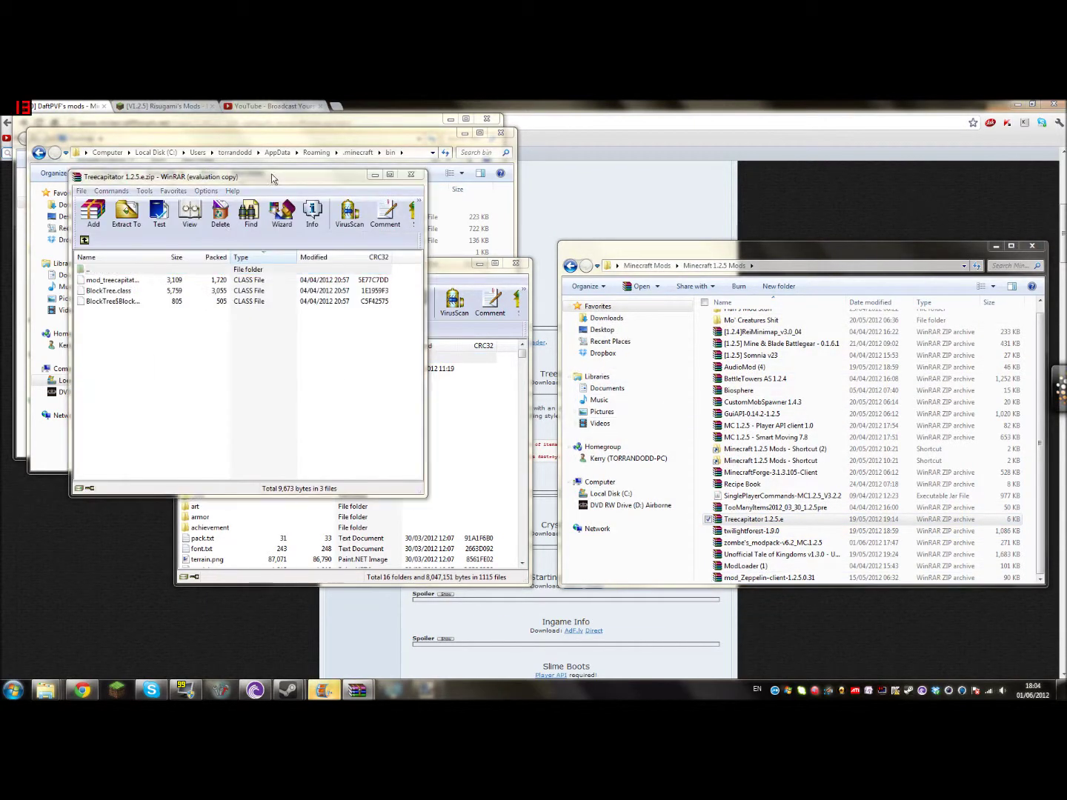
pyautogui.click(330, 289)
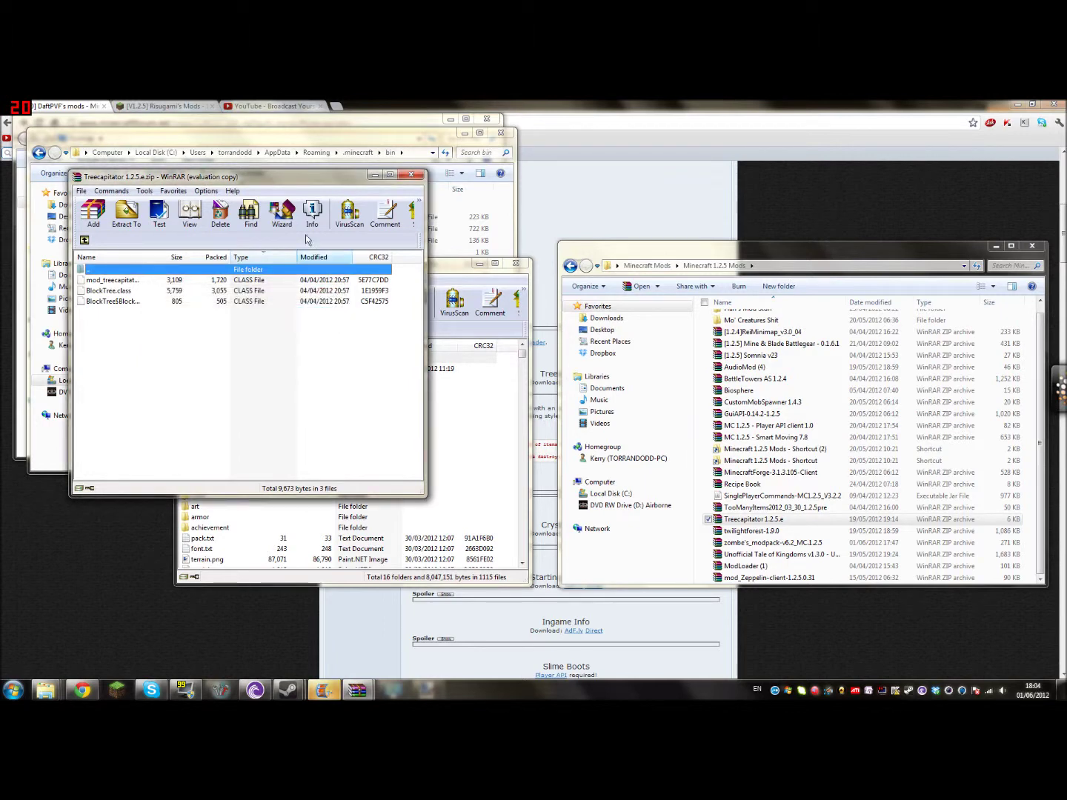
pyautogui.moveTo(304, 176); pyautogui.dragTo(794, 246)
pyautogui.moveTo(638, 395); pyautogui.dragTo(521, 400)
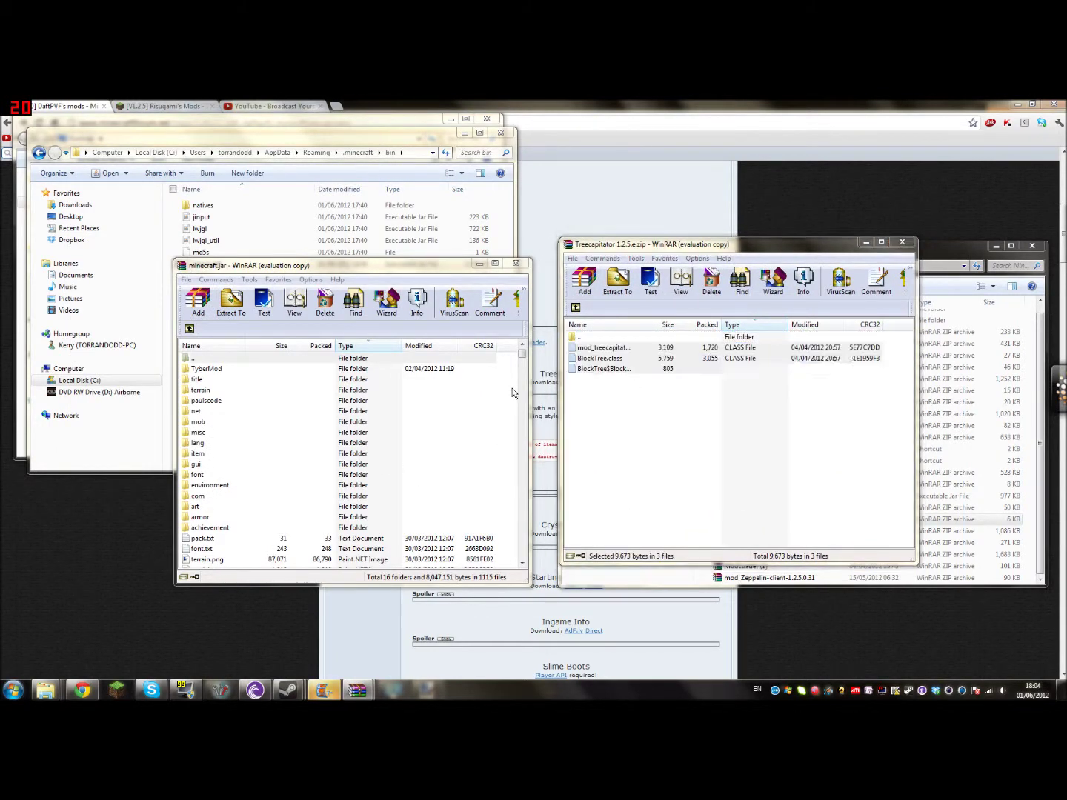
pyautogui.click(352, 519)
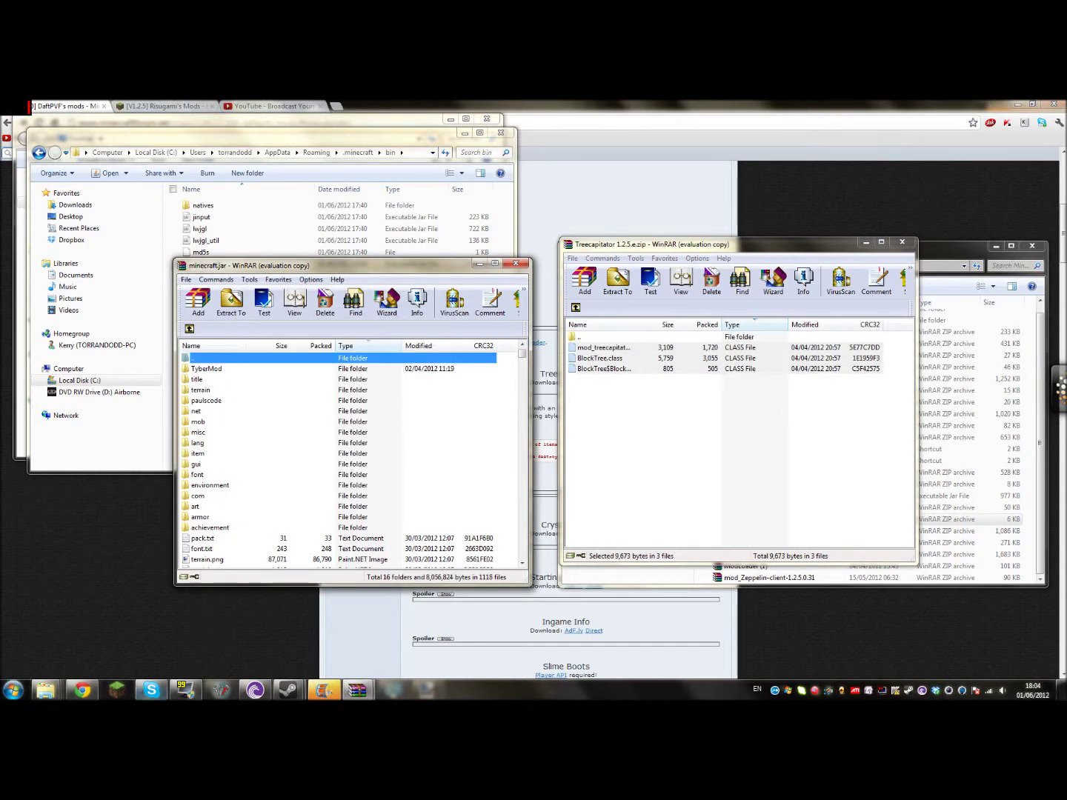
# Launch Minecraft using the saved login and load a singleplayer world
pyautogui.click(123, 696)
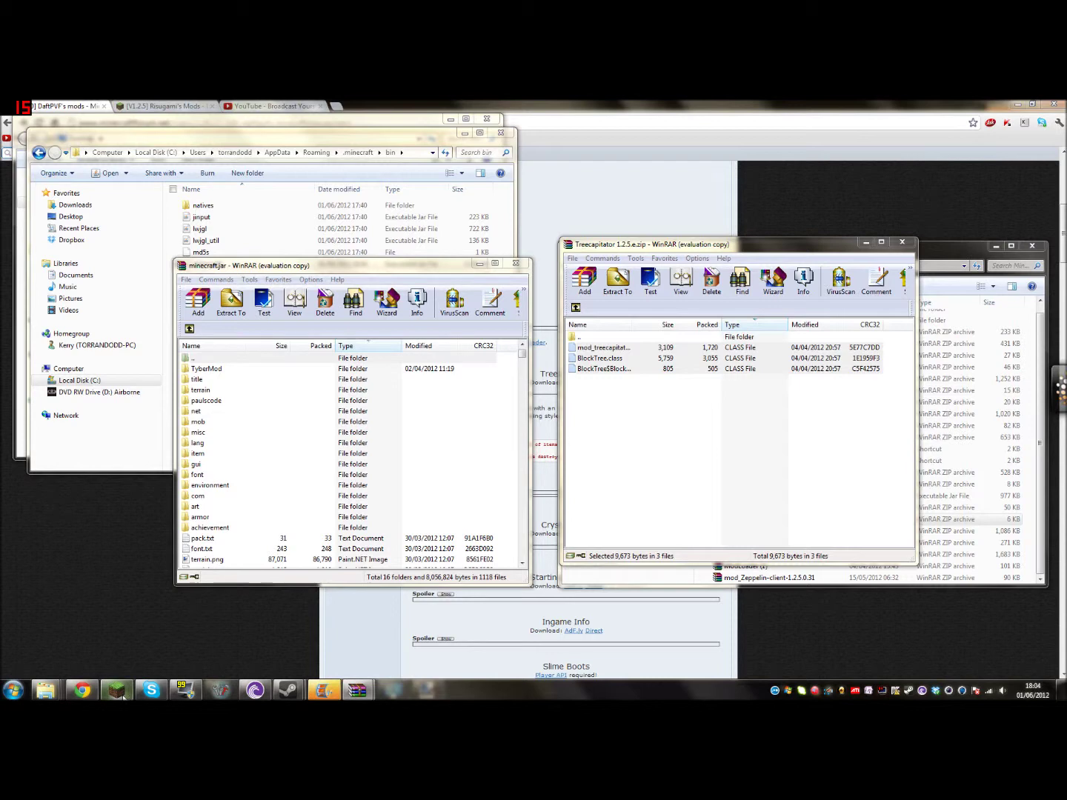
pyautogui.moveTo(287, 692)
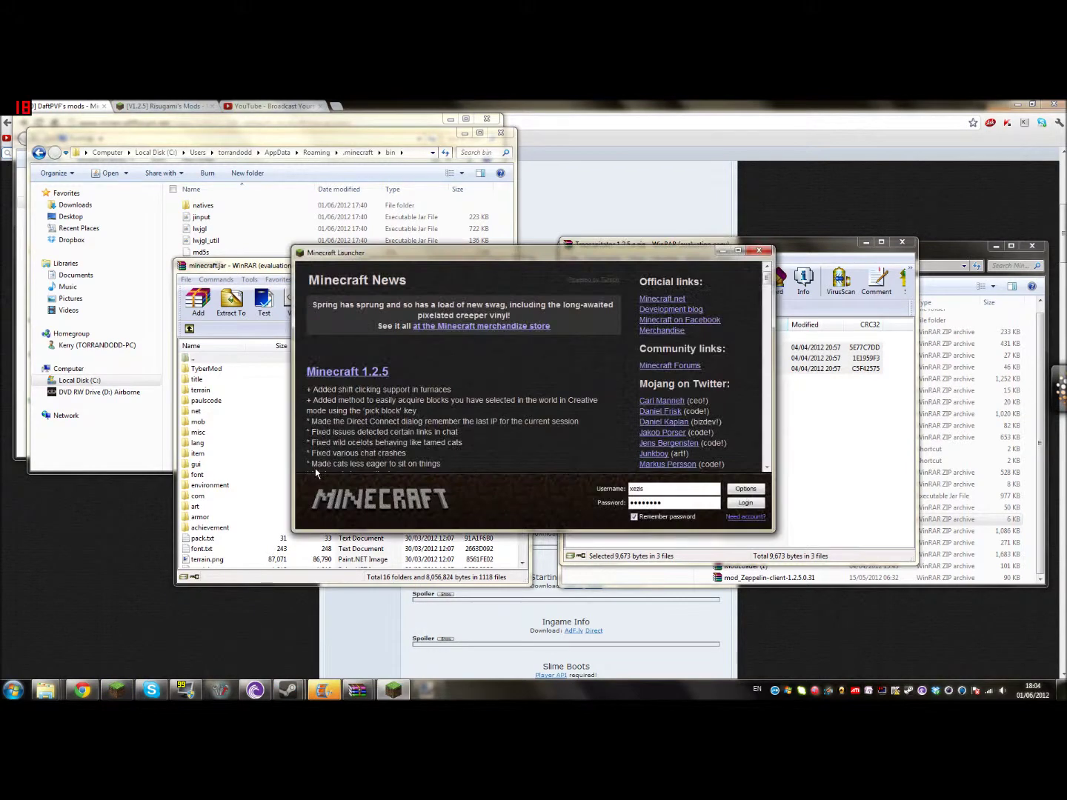
pyautogui.click(744, 503)
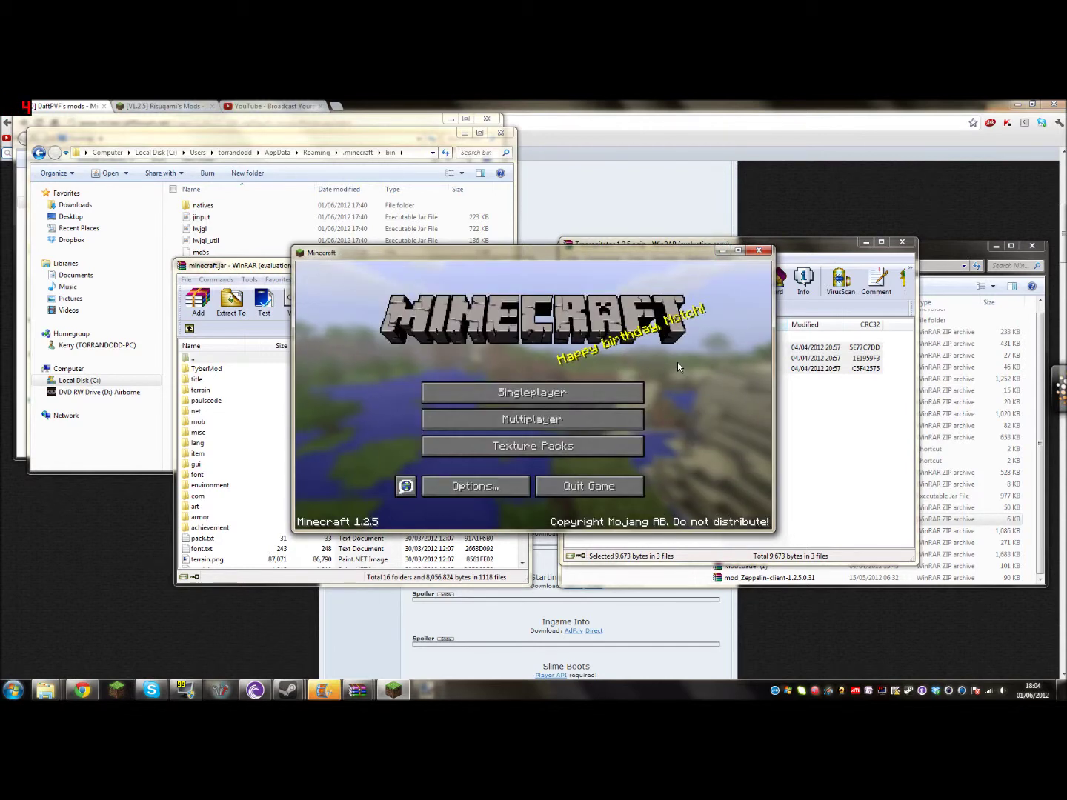
pyautogui.click(563, 397)
pyautogui.doubleClick(481, 318)
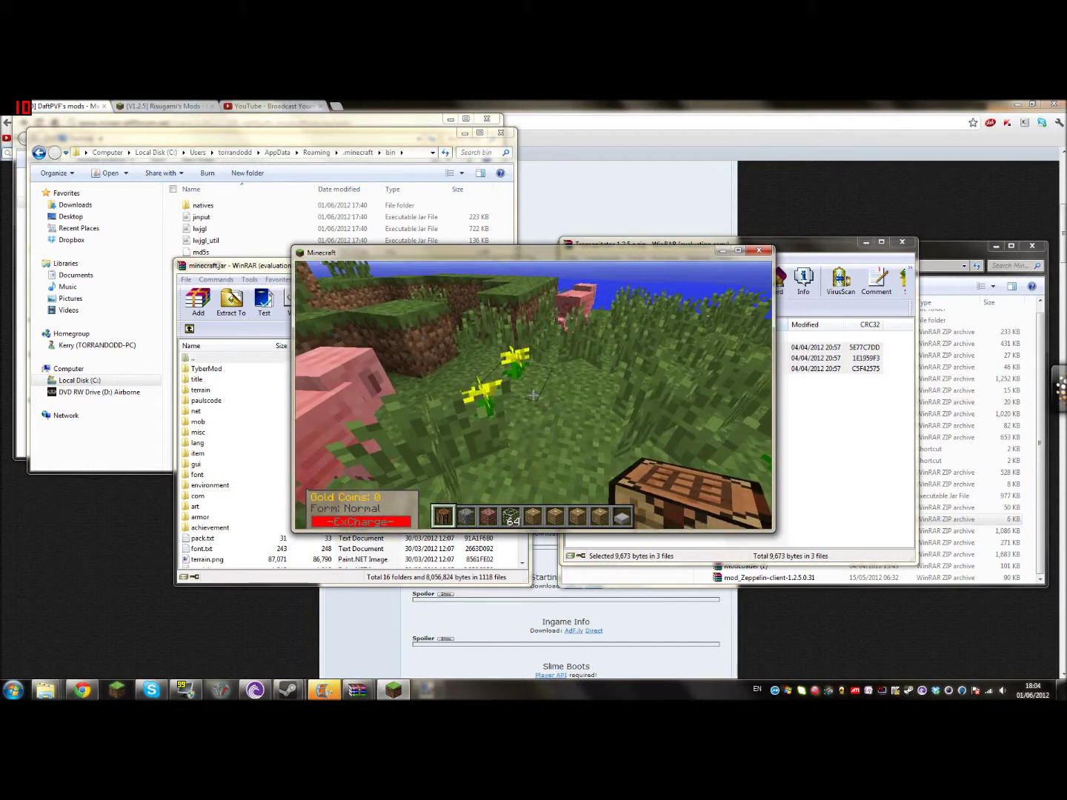
# Rebind the Inventory control in the game's options and return to the world
pyautogui.press('Escape')
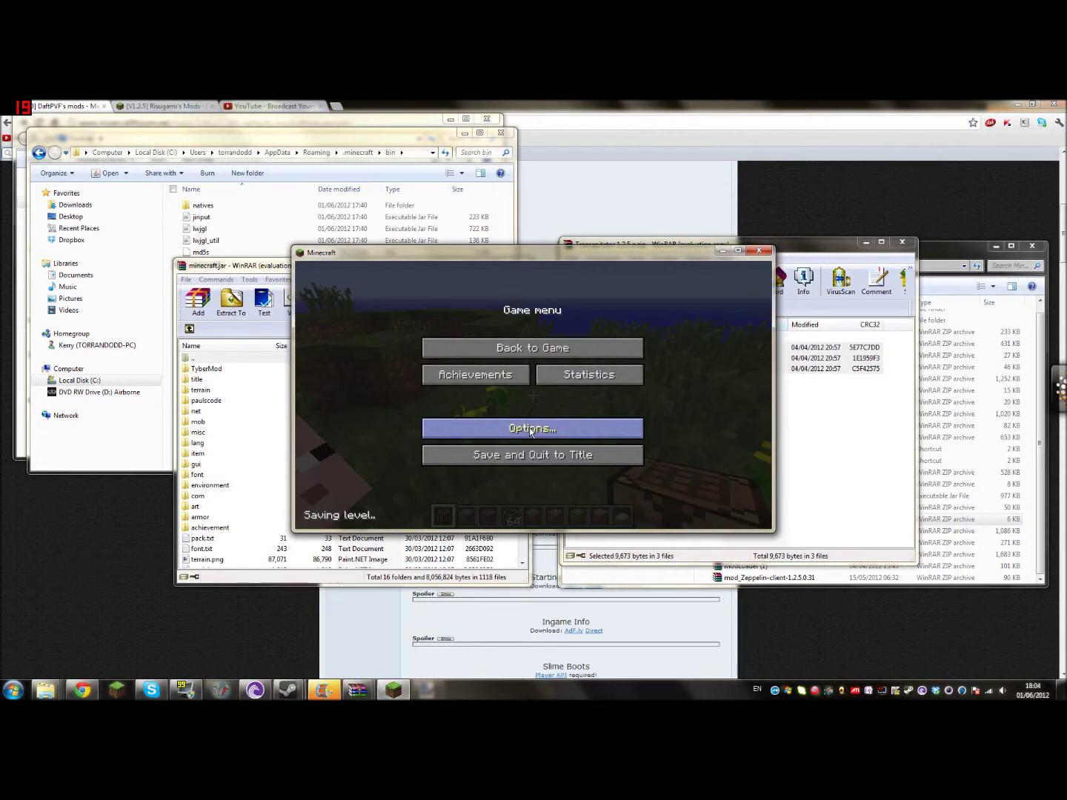
pyautogui.click(531, 430)
pyautogui.click(542, 445)
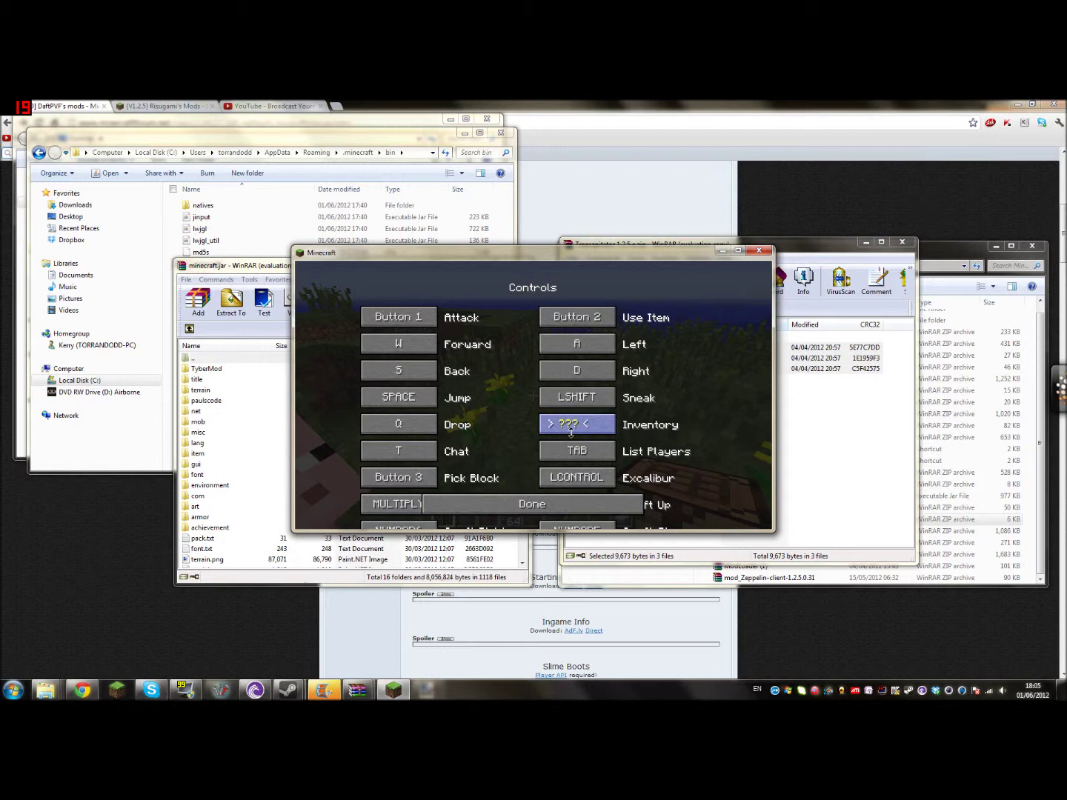
pyautogui.click(561, 504)
pyautogui.click(534, 502)
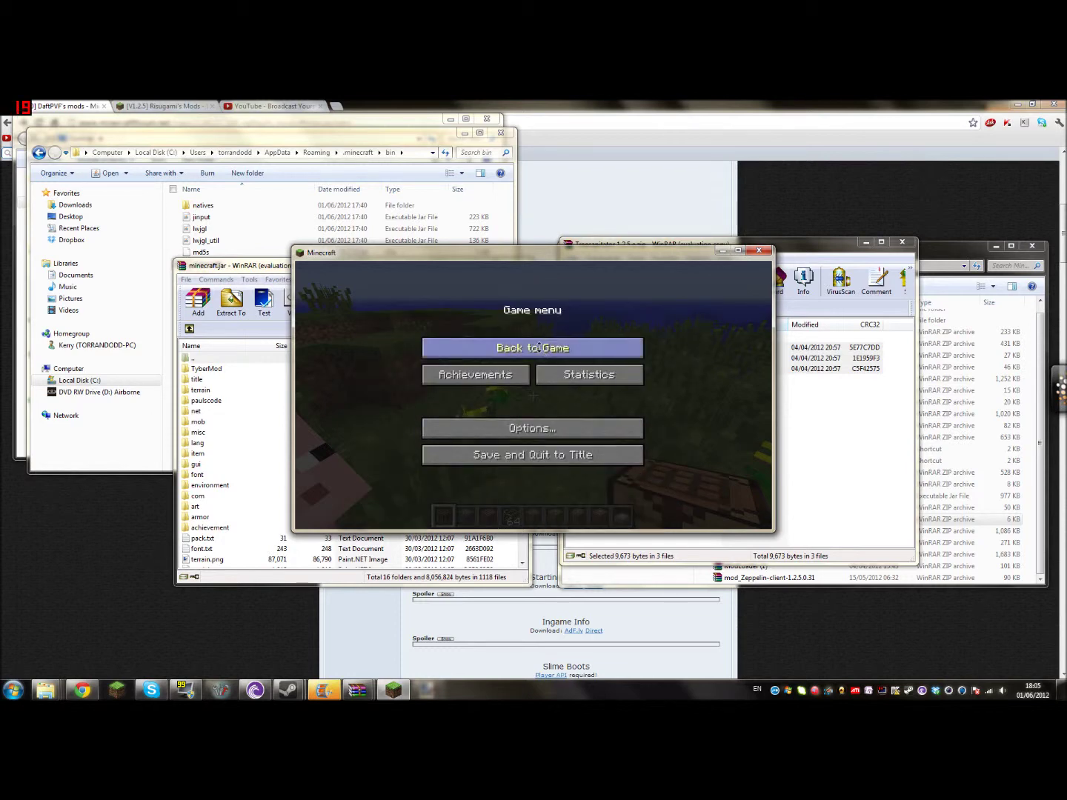
pyautogui.click(533, 282)
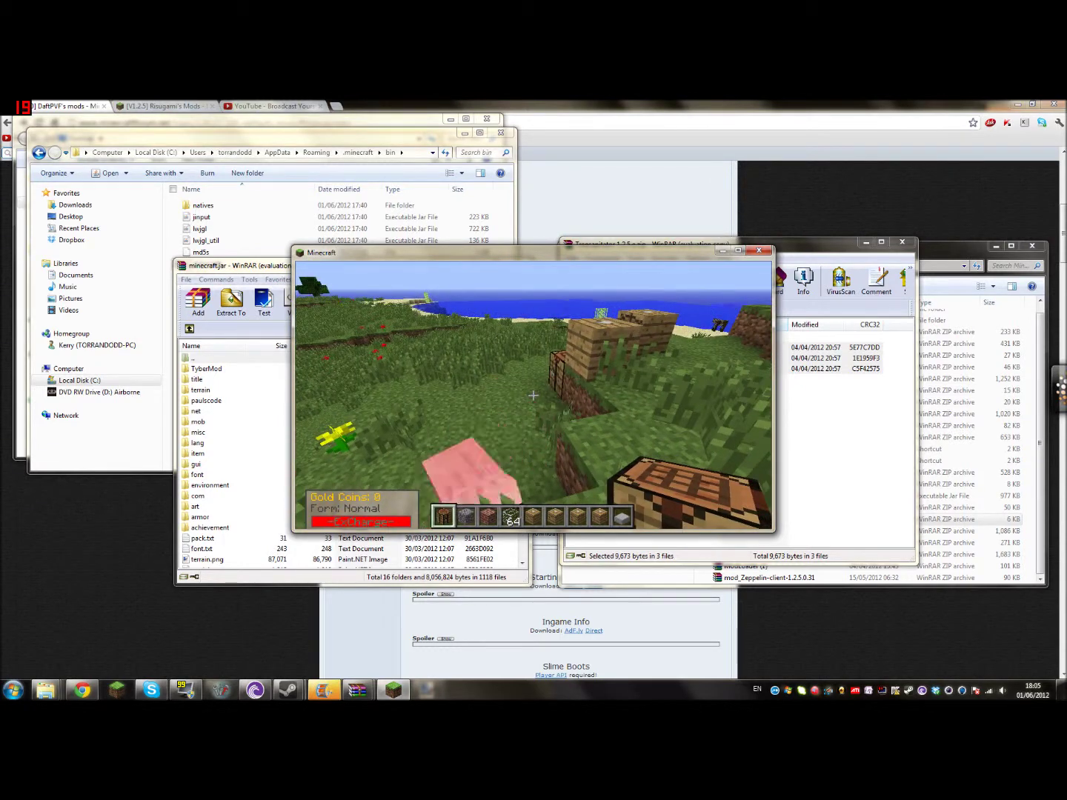
# Take an axe from the inventory and use it to chop down a birch tree at the forest
pyautogui.press('e')
pyautogui.scroll(-7, 534, 397)
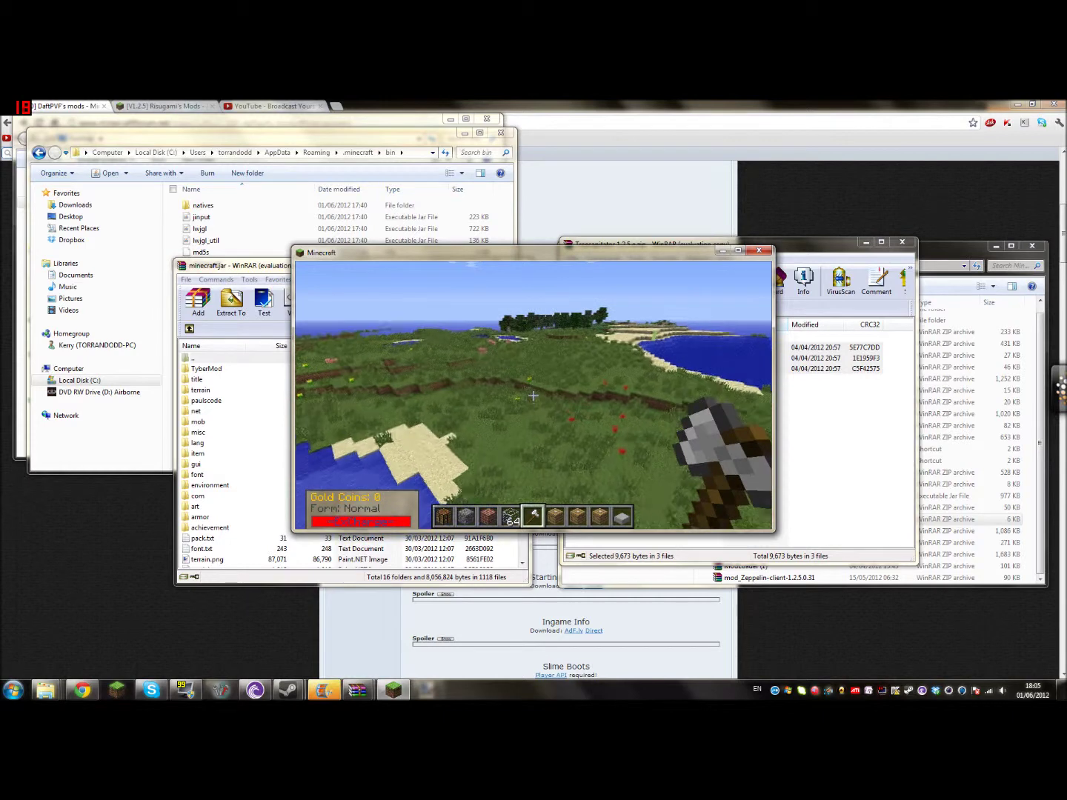
pyautogui.press('w')
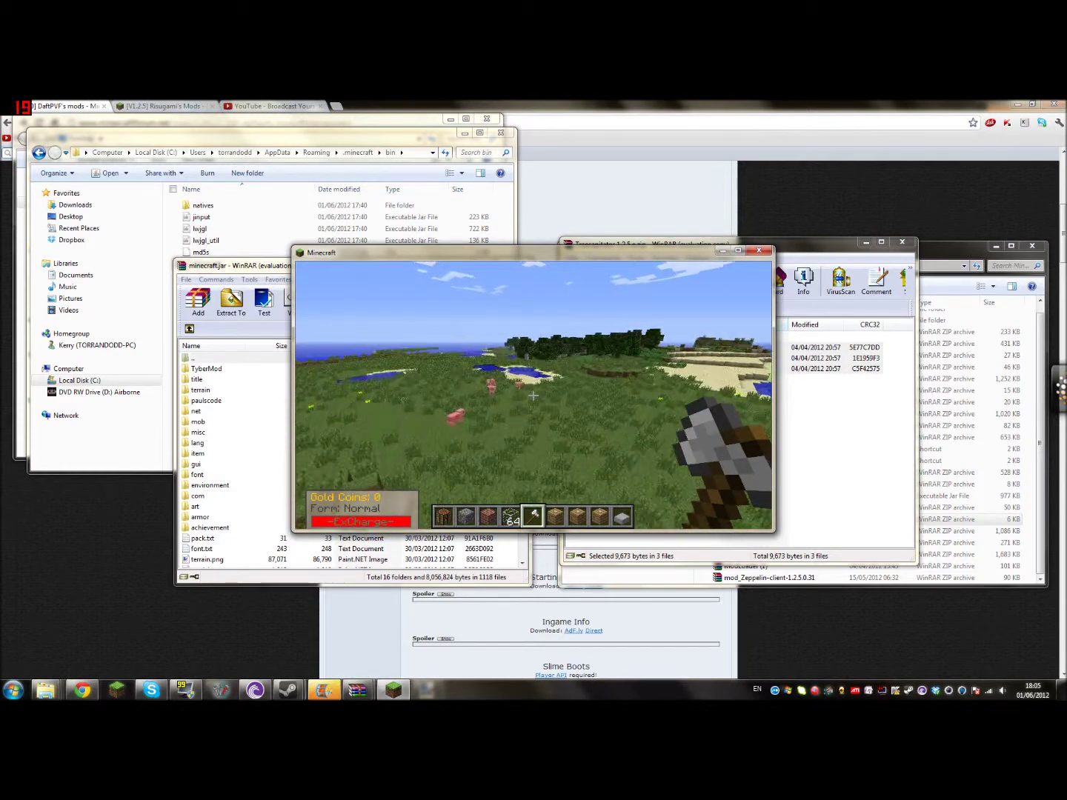
pyautogui.press('w')
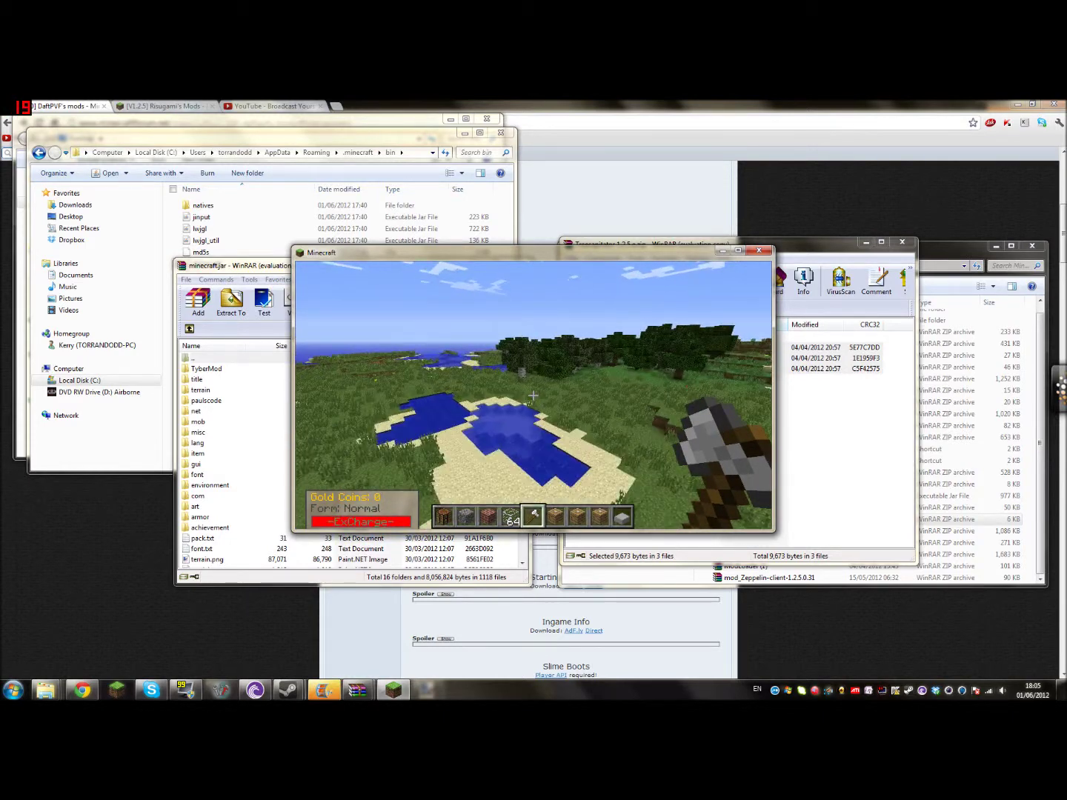
pyautogui.press('w')
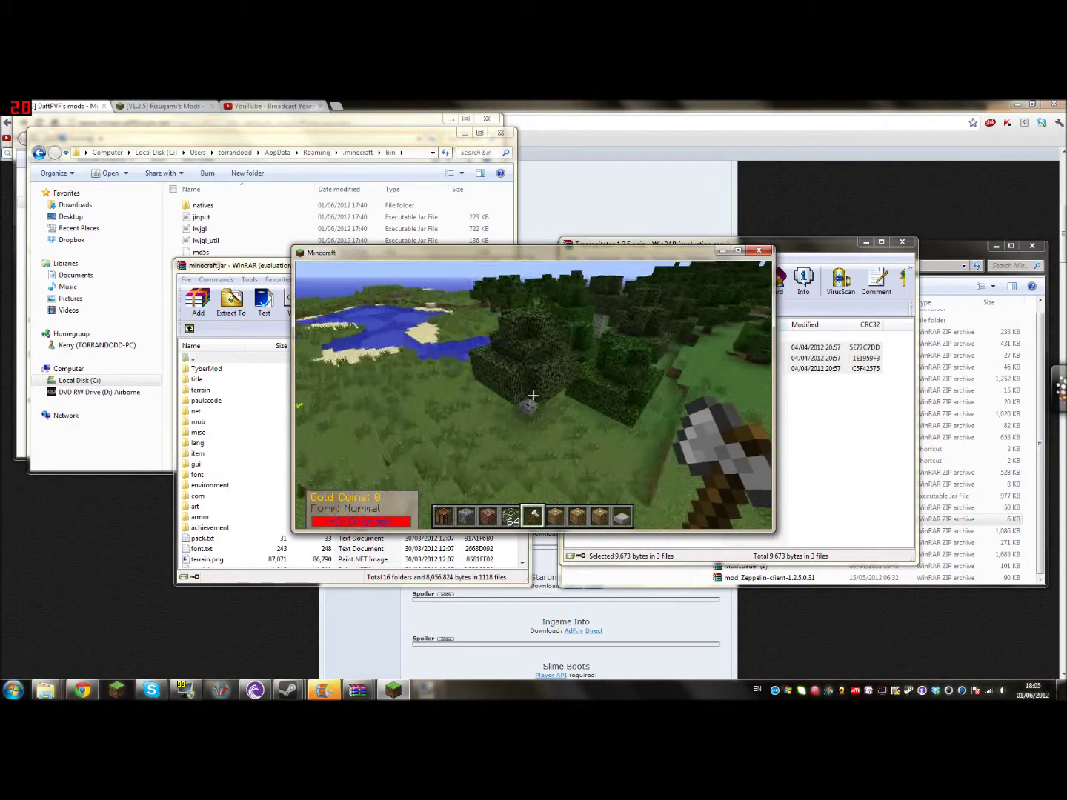
pyautogui.press('w')
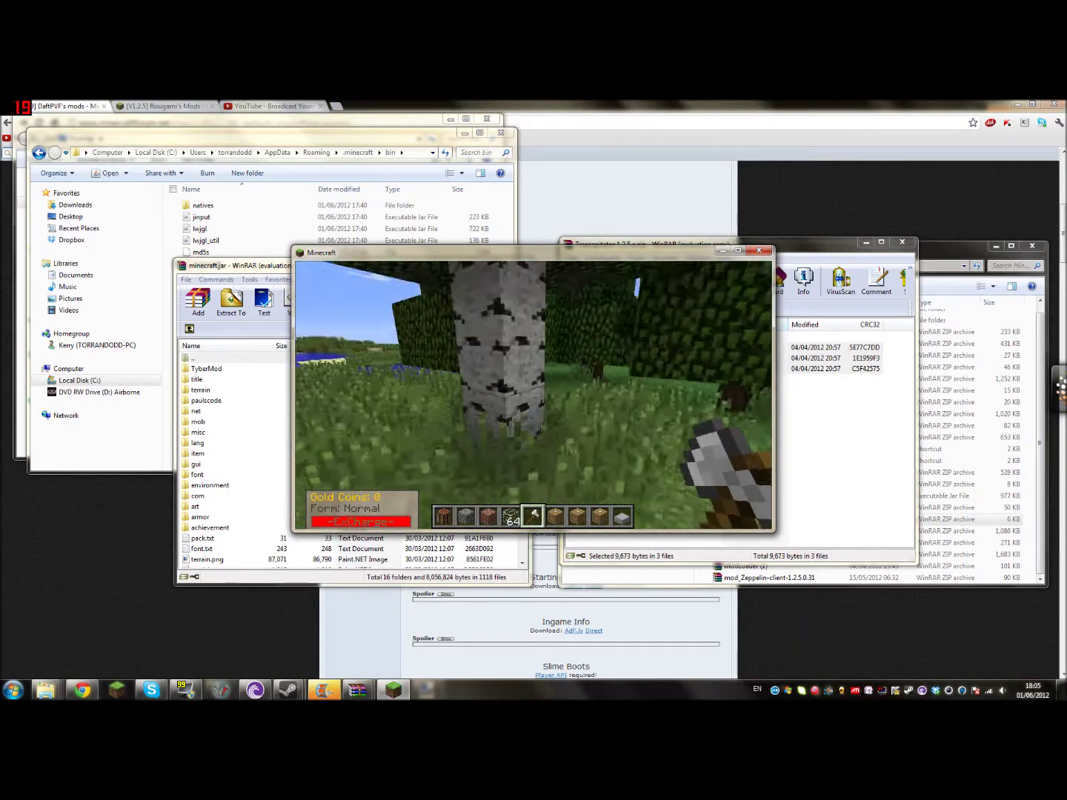
pyautogui.click(533, 395)
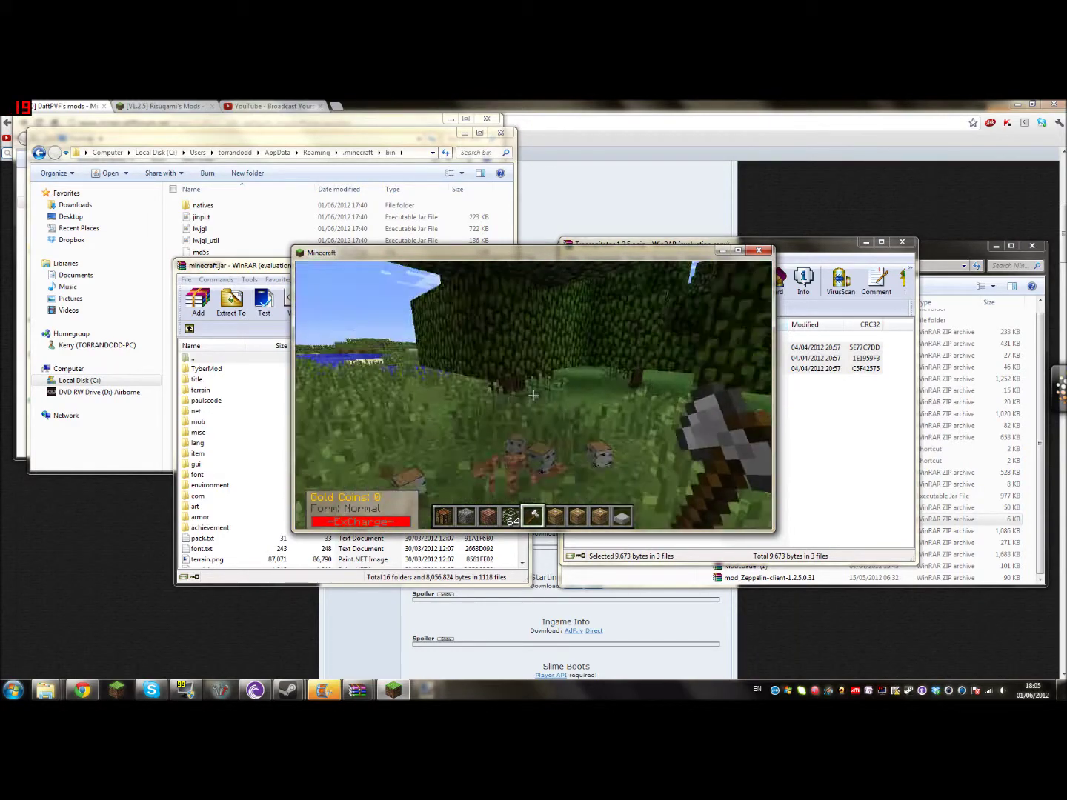
# Move on to the neighbouring dark-trunked tree and hack through its leaves with the axe
pyautogui.press('w')
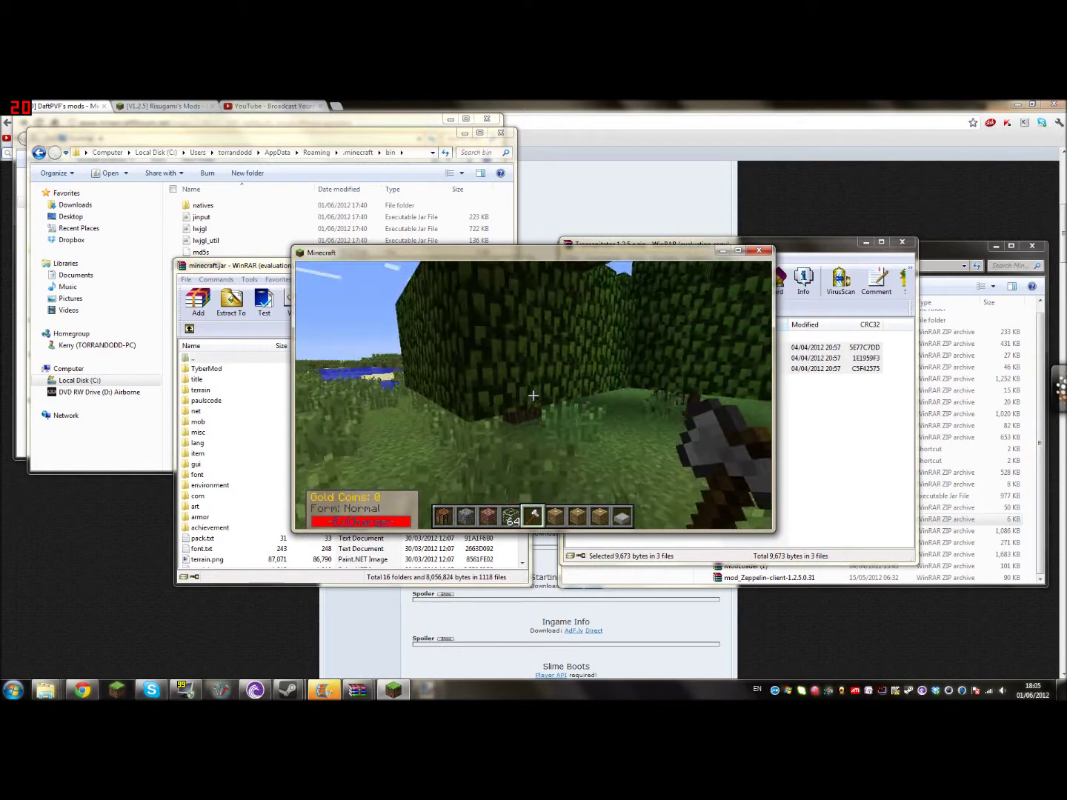
pyautogui.press('w')
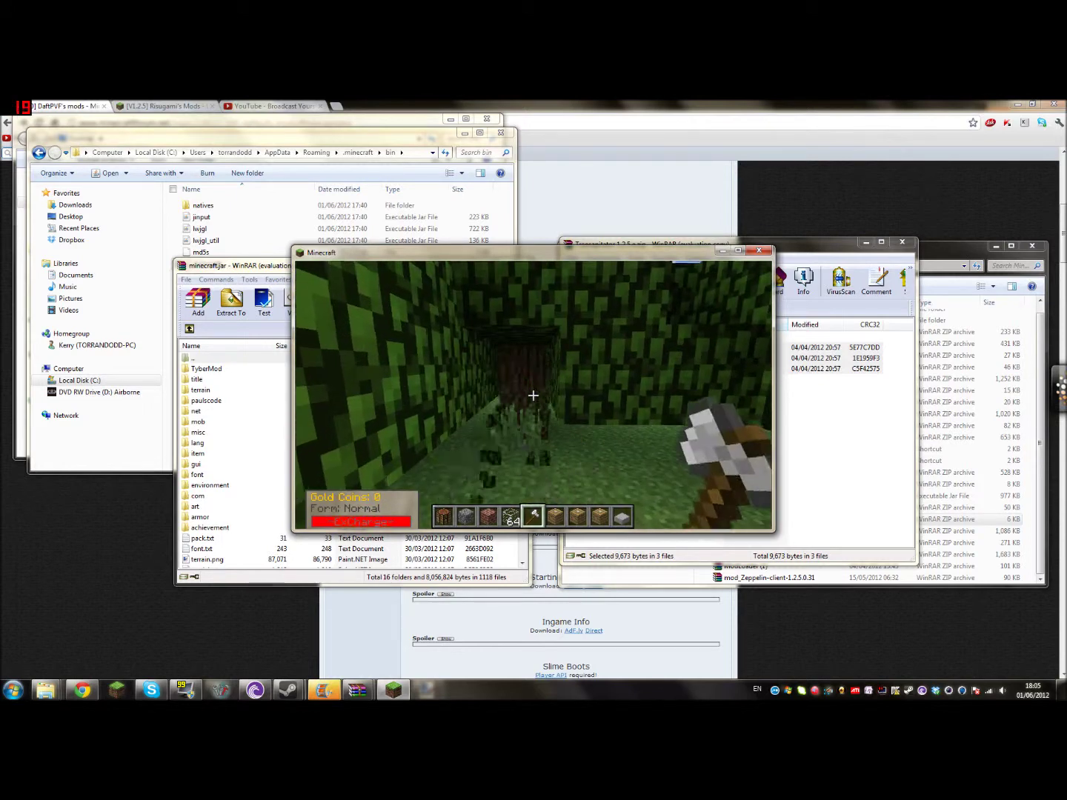
pyautogui.press('Escape')
pyautogui.press('Escape')
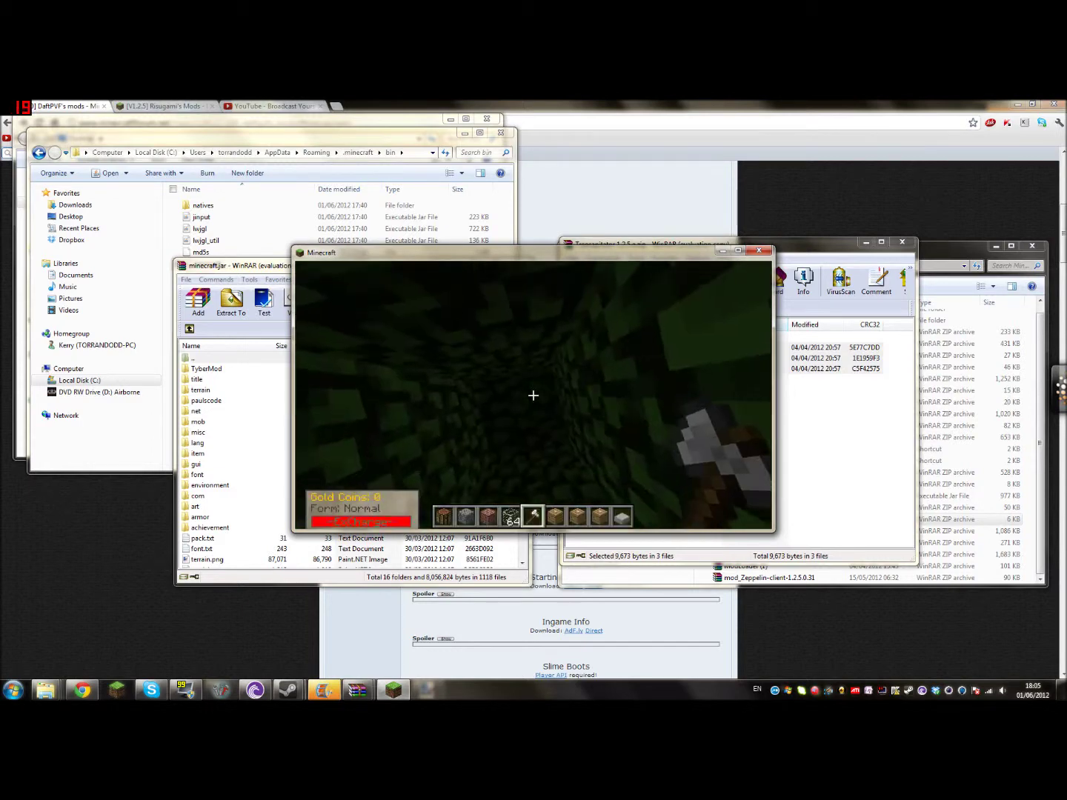
pyautogui.click(532, 396)
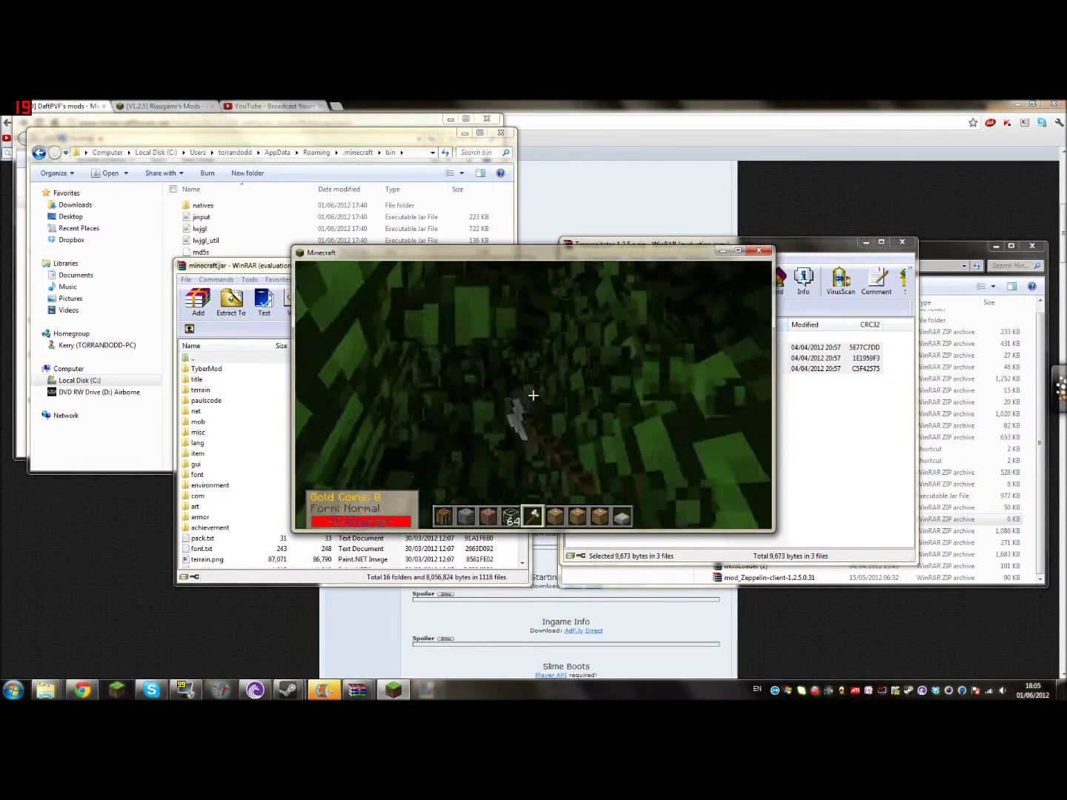
# Save and quit the world, then close Minecraft and both the minecraft.jar and Treecapitator archive windows
pyautogui.press('Escape')
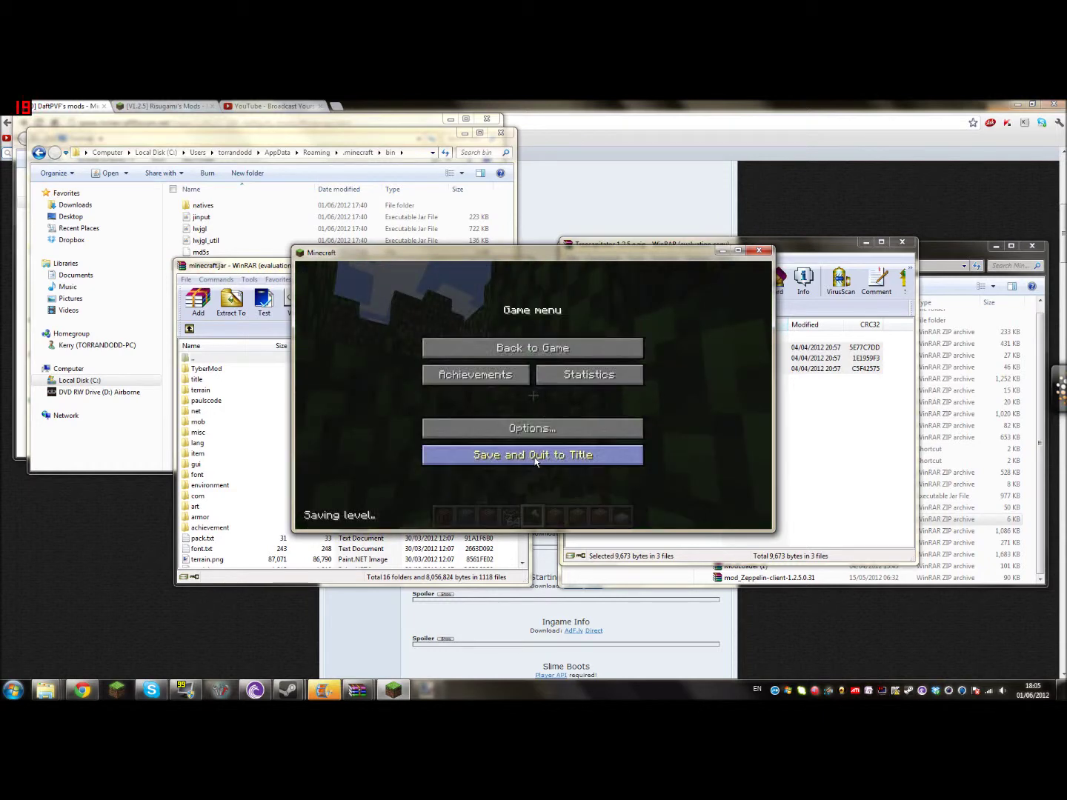
pyautogui.click(578, 455)
pyautogui.click(759, 250)
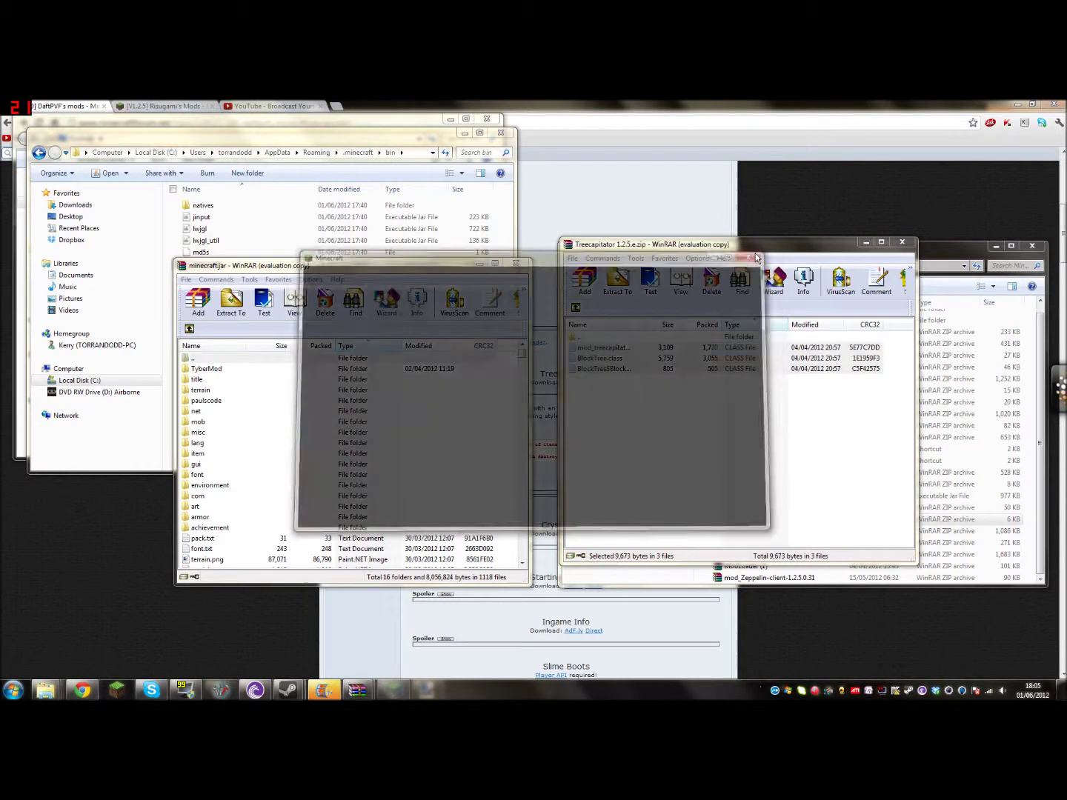
pyautogui.click(516, 263)
pyautogui.click(903, 242)
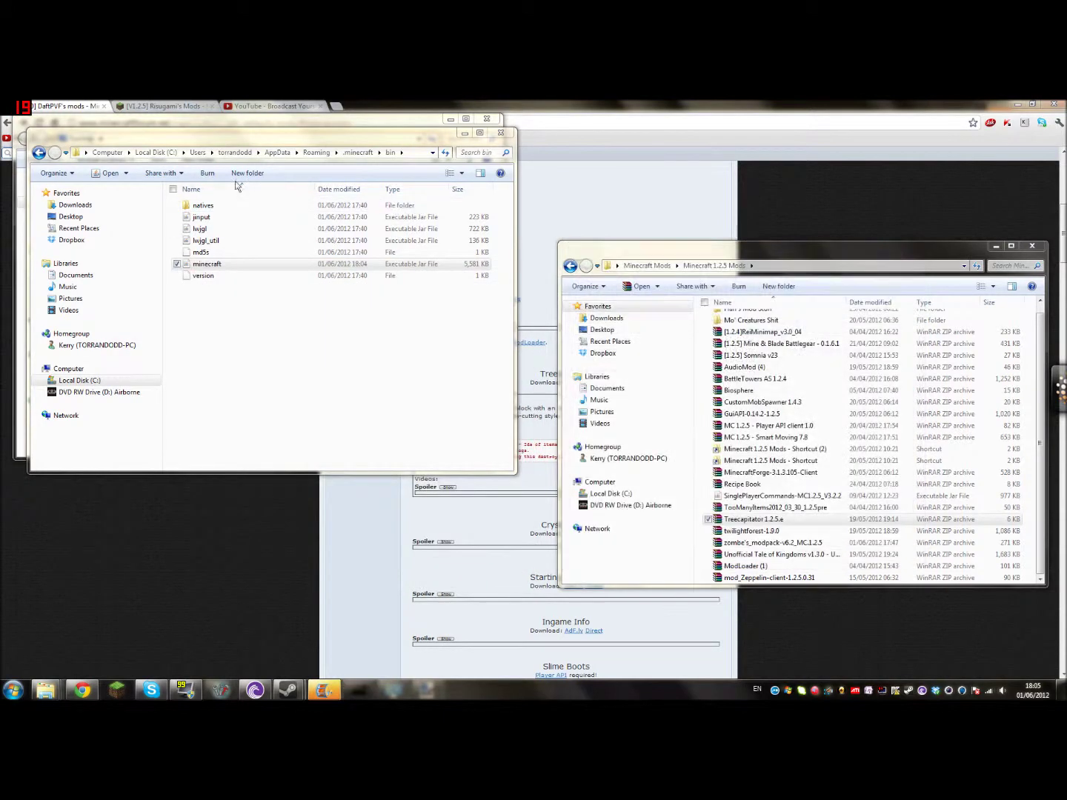
# Open the mod_treecapitator configuration file from the config folder inside .minecraft in Notepad
pyautogui.click(352, 156)
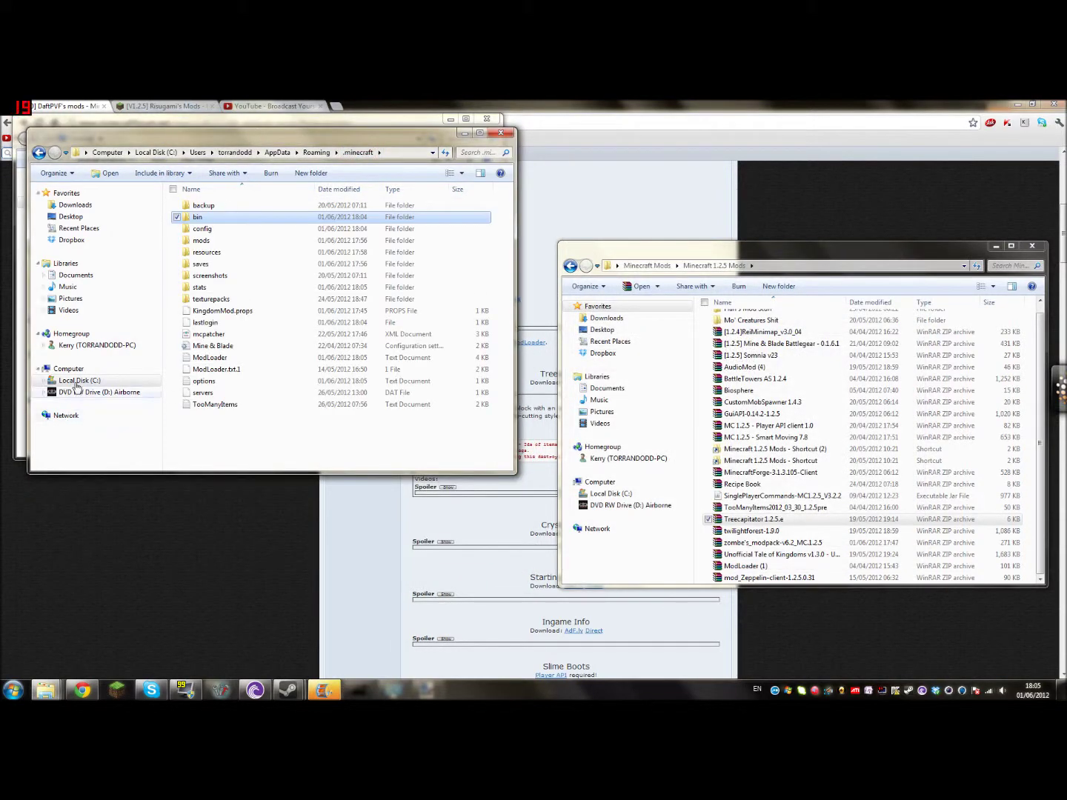
pyautogui.doubleClick(217, 229)
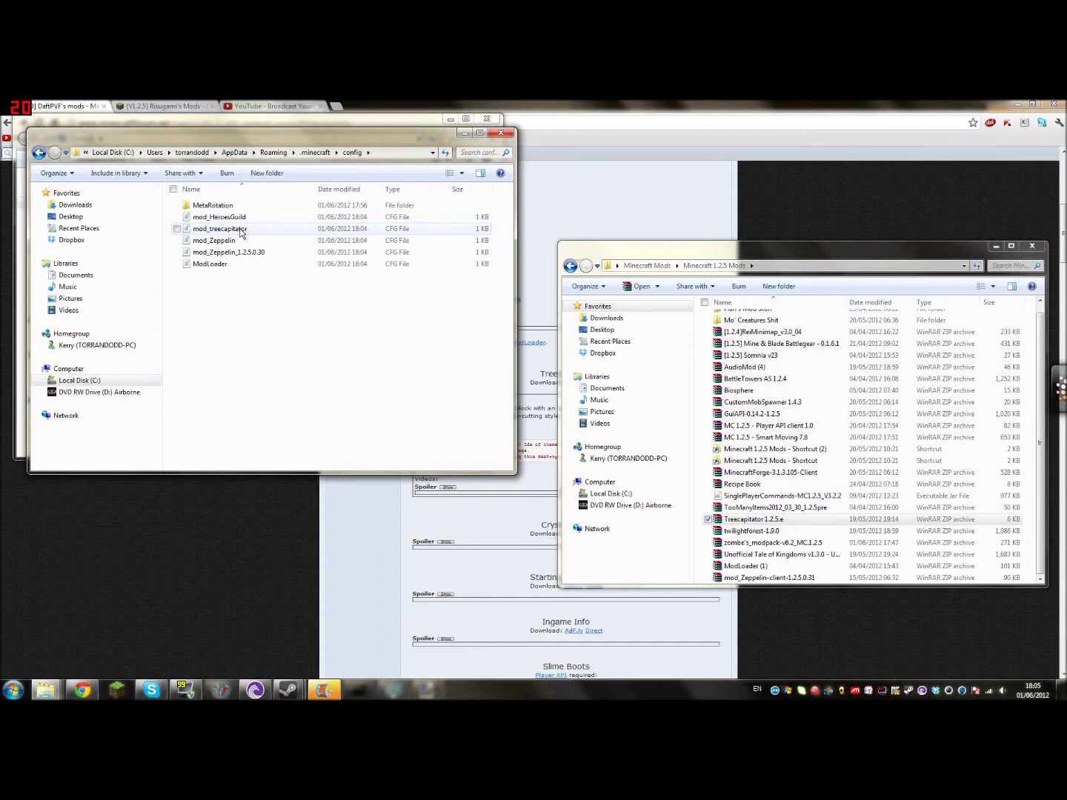
pyautogui.click(248, 228)
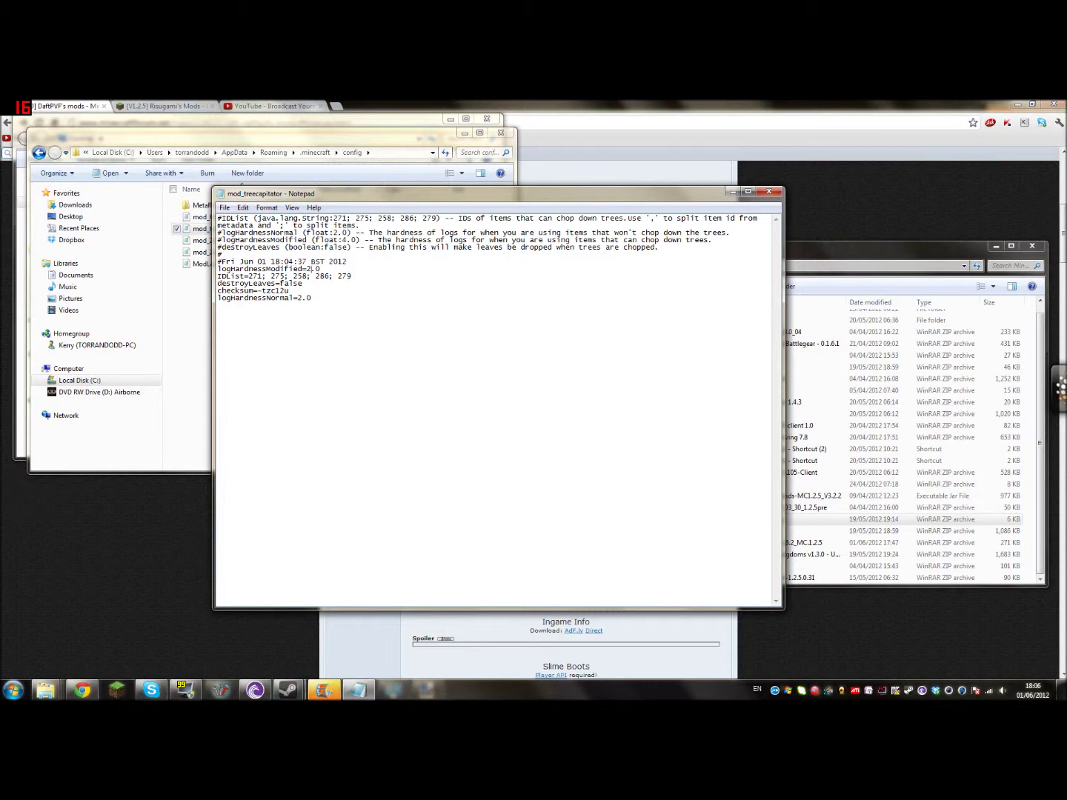
# Set destroyLeaves to true in the mod_treecapitator configuration, save the file and close it
pyautogui.moveTo(304, 284); pyautogui.dragTo(284, 284)
pyautogui.write('tr')
pyautogui.click(224, 207)
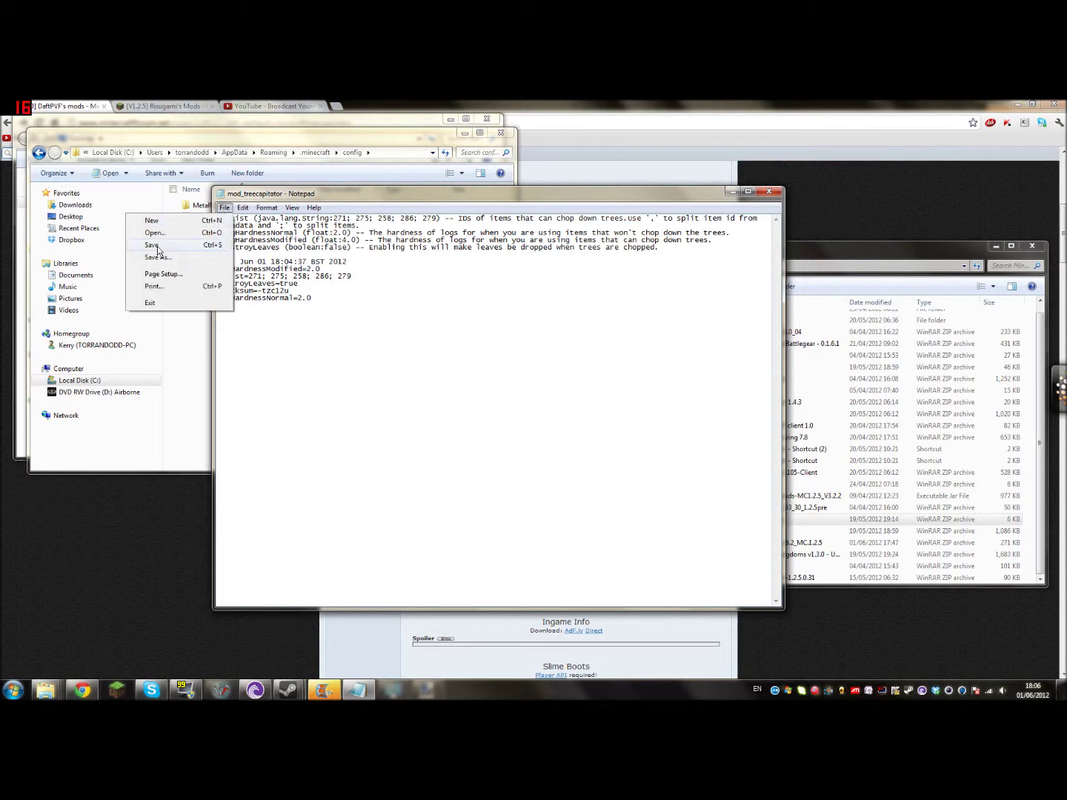
pyautogui.click(154, 245)
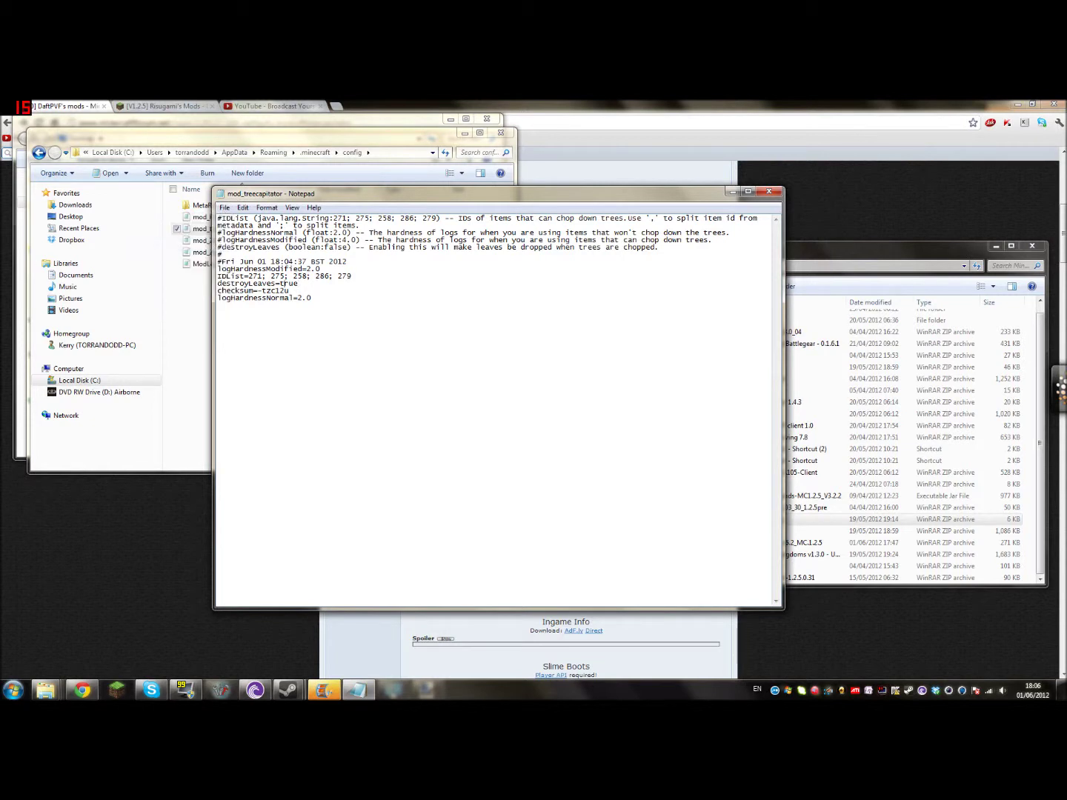
pyautogui.click(775, 195)
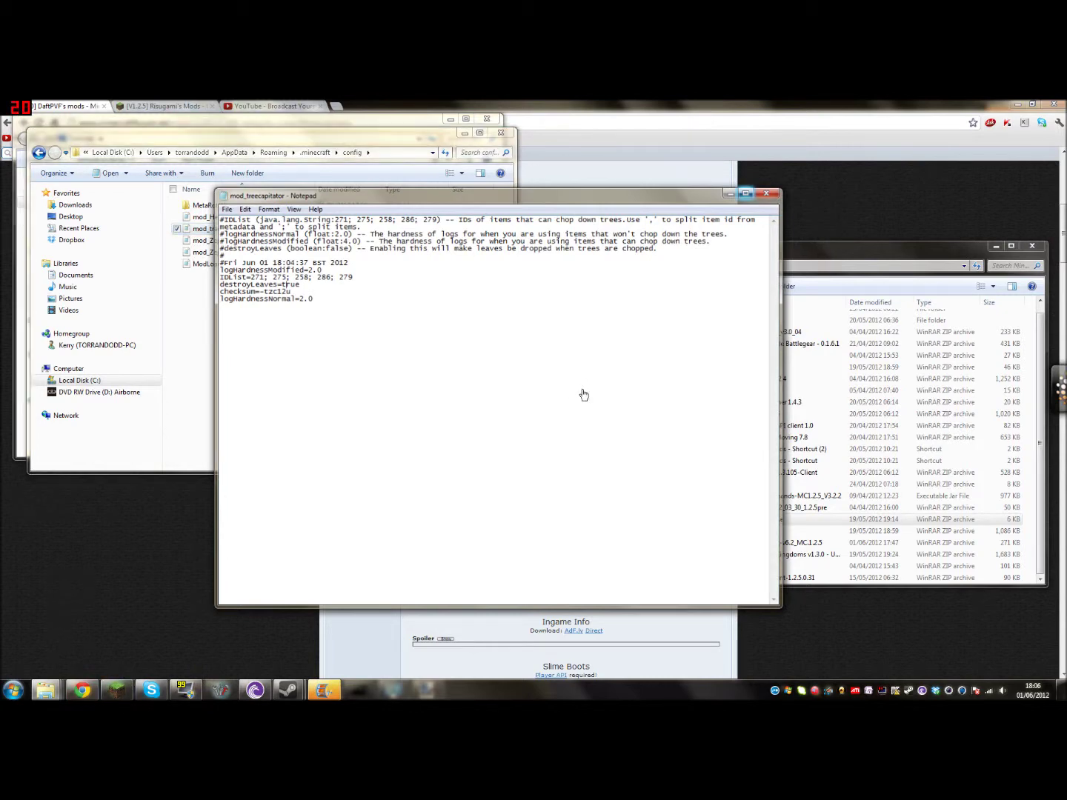
pyautogui.hotkey('alt', 'F4')
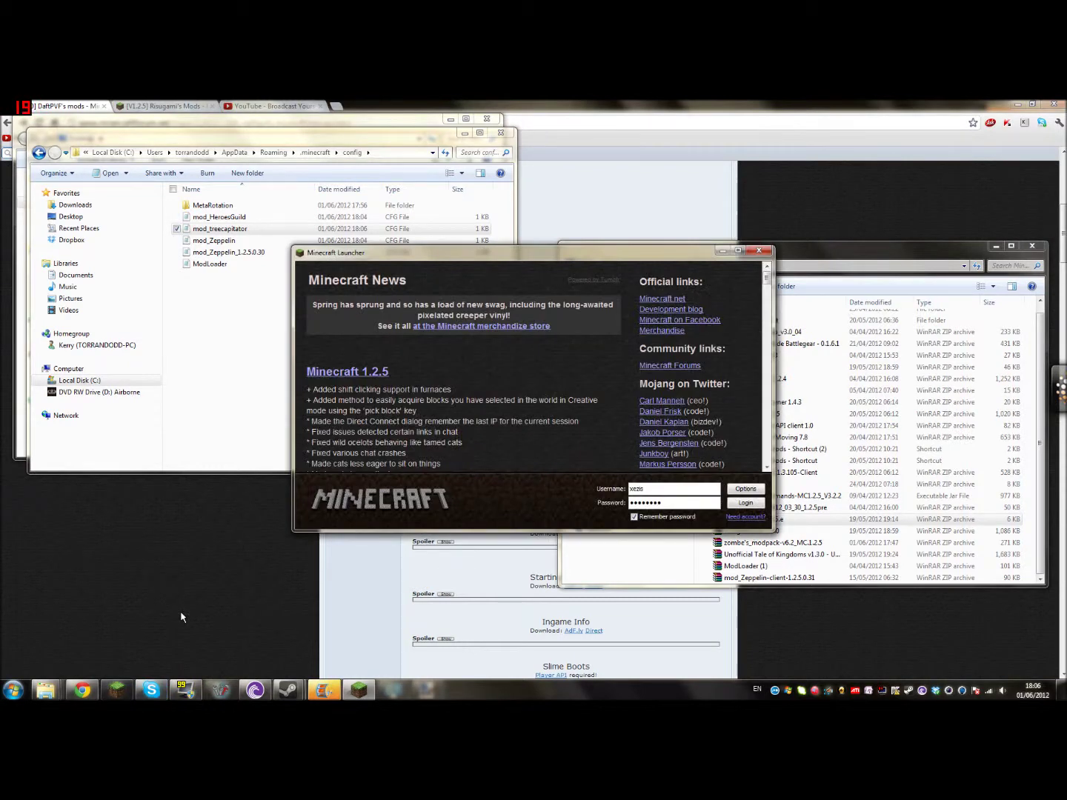
# Log in to Minecraft with the saved credentials, maximize the game window and load the singleplayer world
pyautogui.click(761, 503)
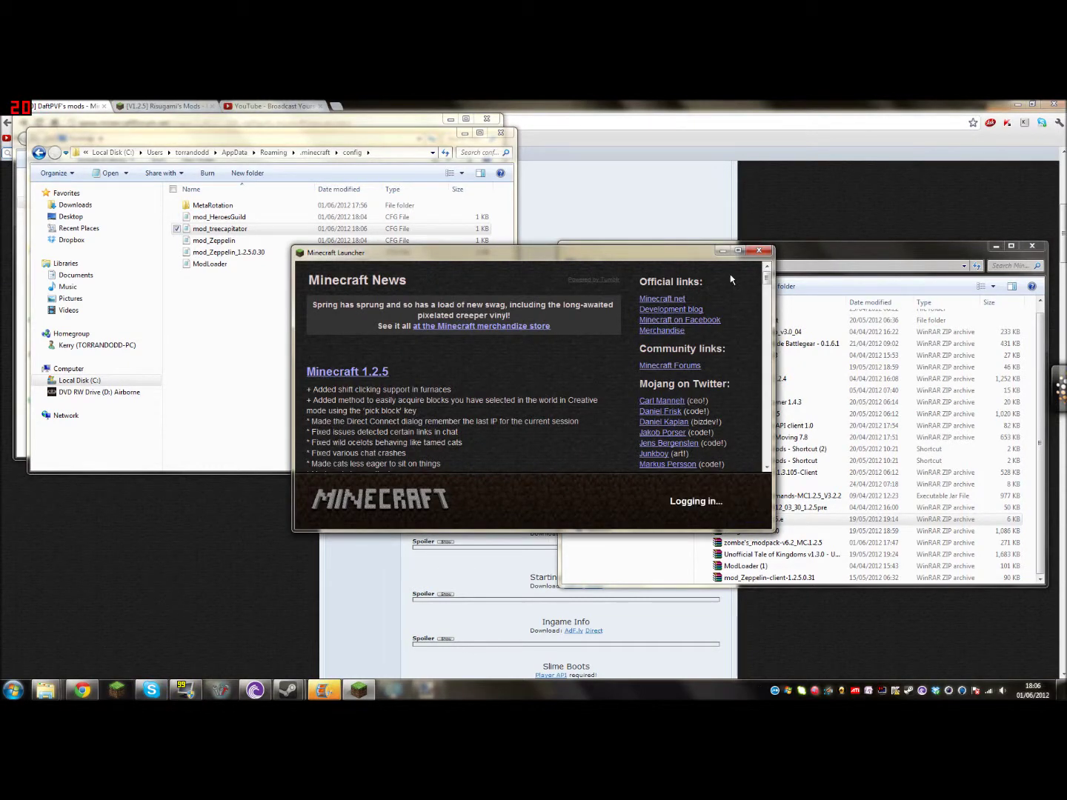
pyautogui.click(738, 251)
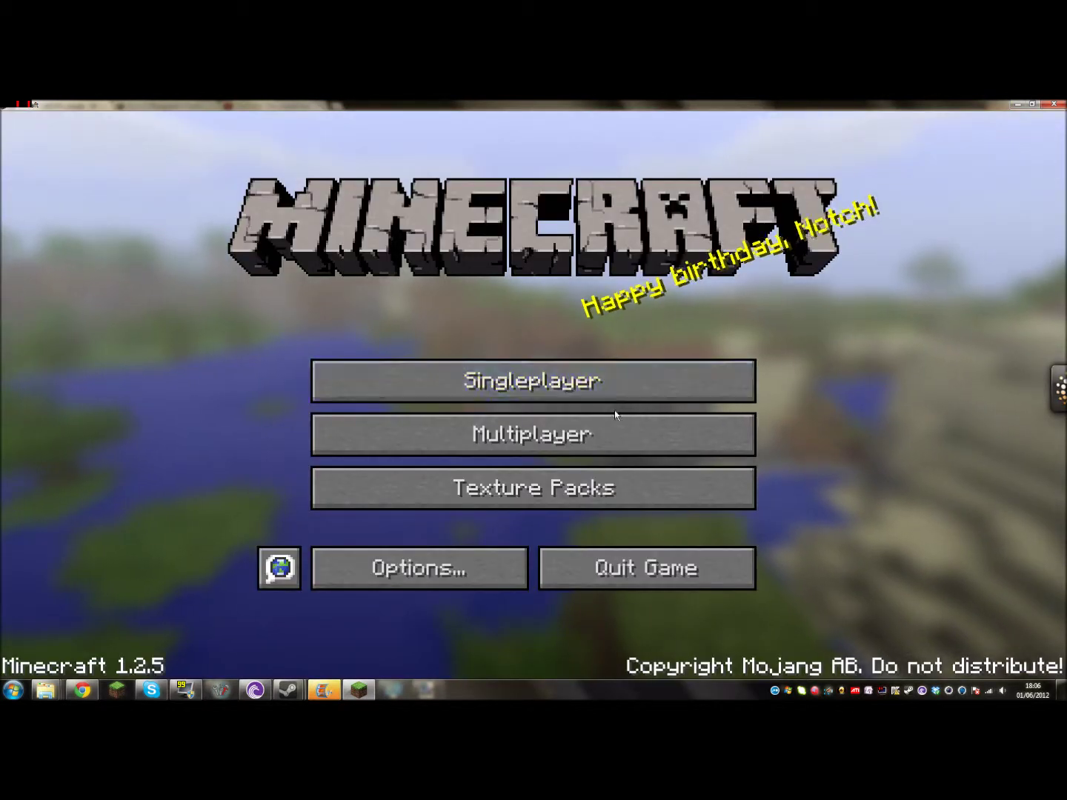
pyautogui.click(537, 380)
pyautogui.doubleClick(326, 250)
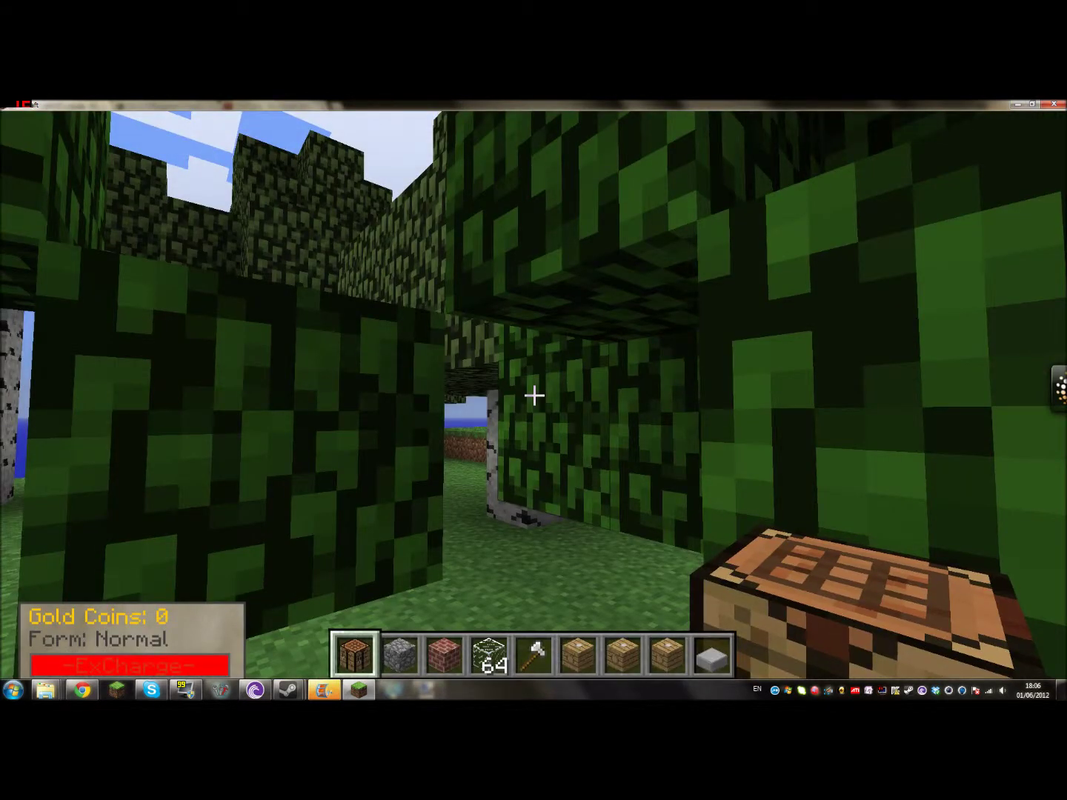
# Equip the axe from the hotbar and chop down a nearby birch tree at its base
pyautogui.press('w')
pyautogui.scroll(-4, 534, 396)
pyautogui.scroll(-2, 534, 396)
pyautogui.scroll(1, 534, 395)
pyautogui.scroll(1, 533, 396)
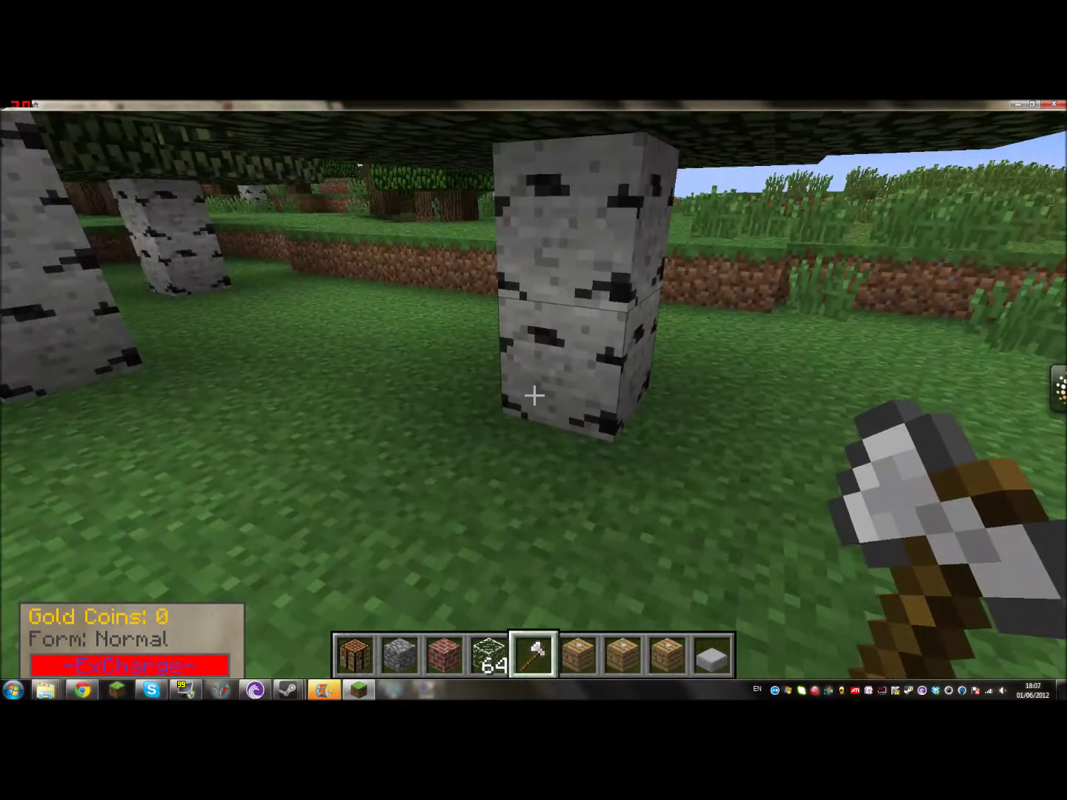
pyautogui.click(533, 396)
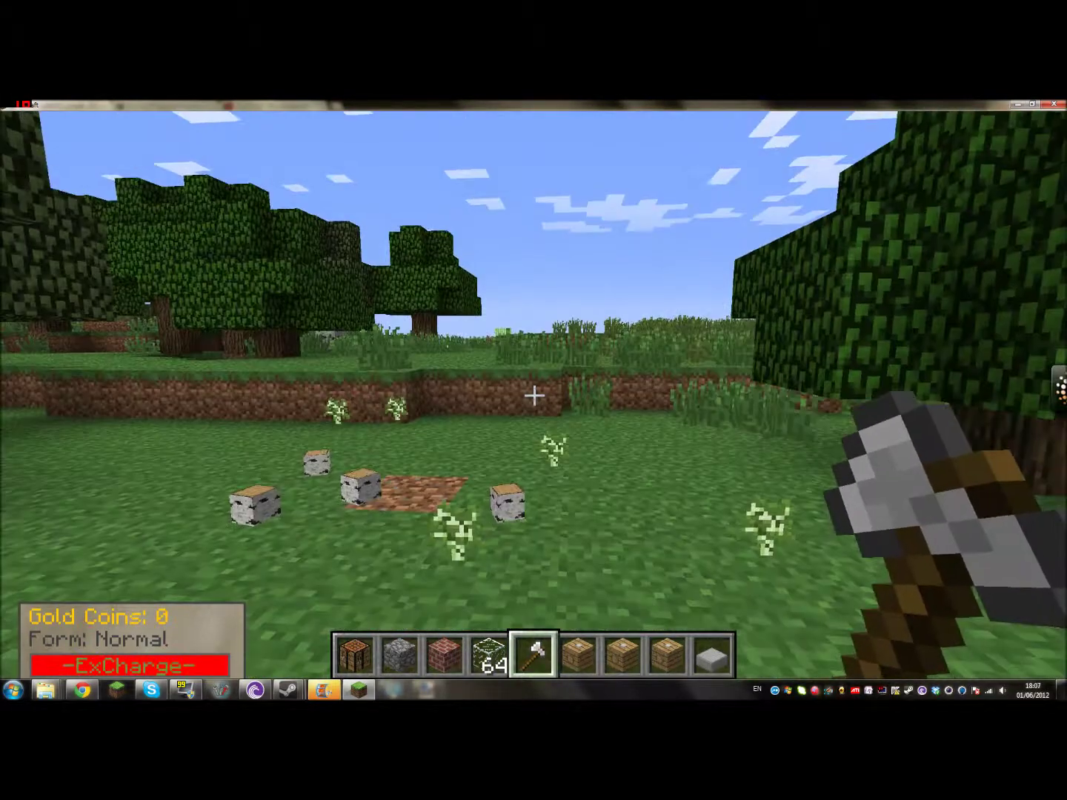
# Chop down several more birch and oak trees with the axe and approach another oak
pyautogui.press('w')
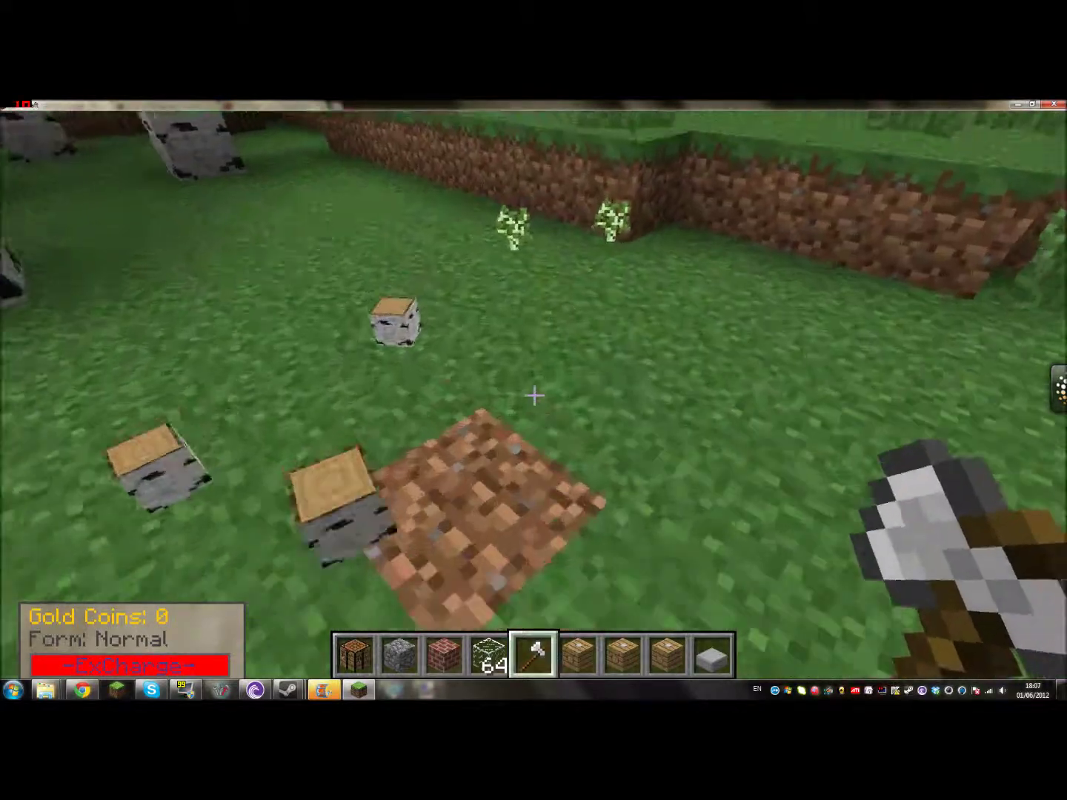
pyautogui.press('w')
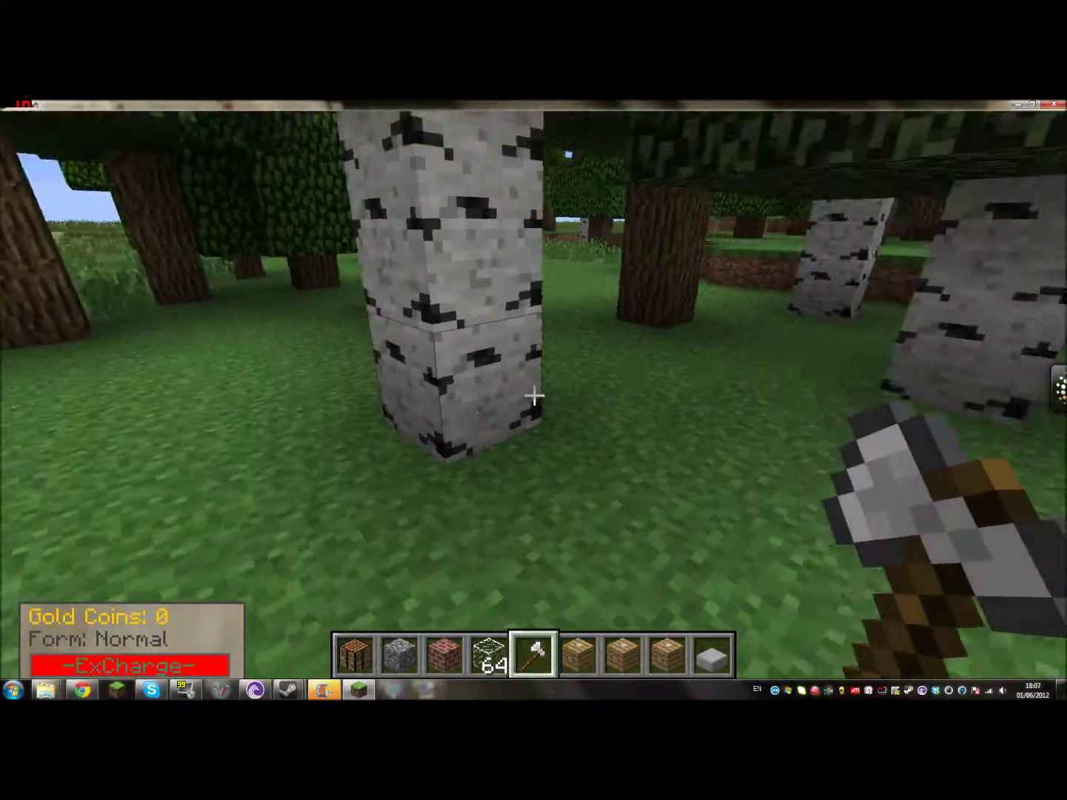
pyautogui.click(533, 396)
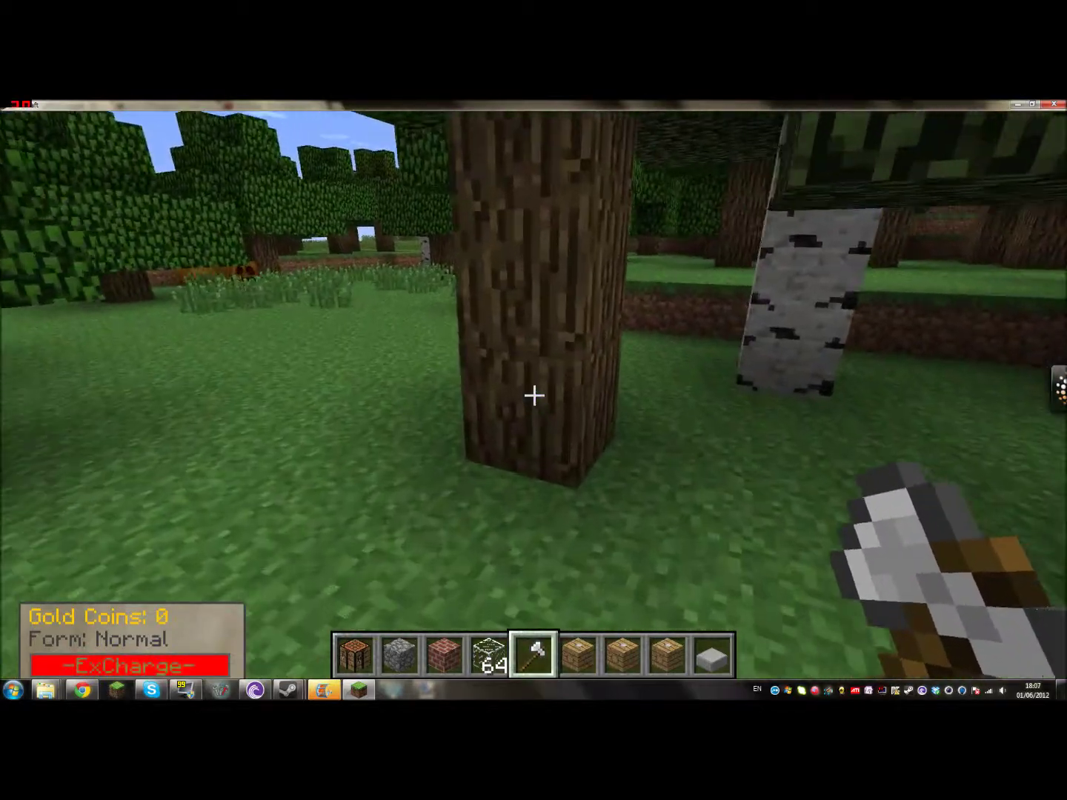
pyautogui.click(534, 397)
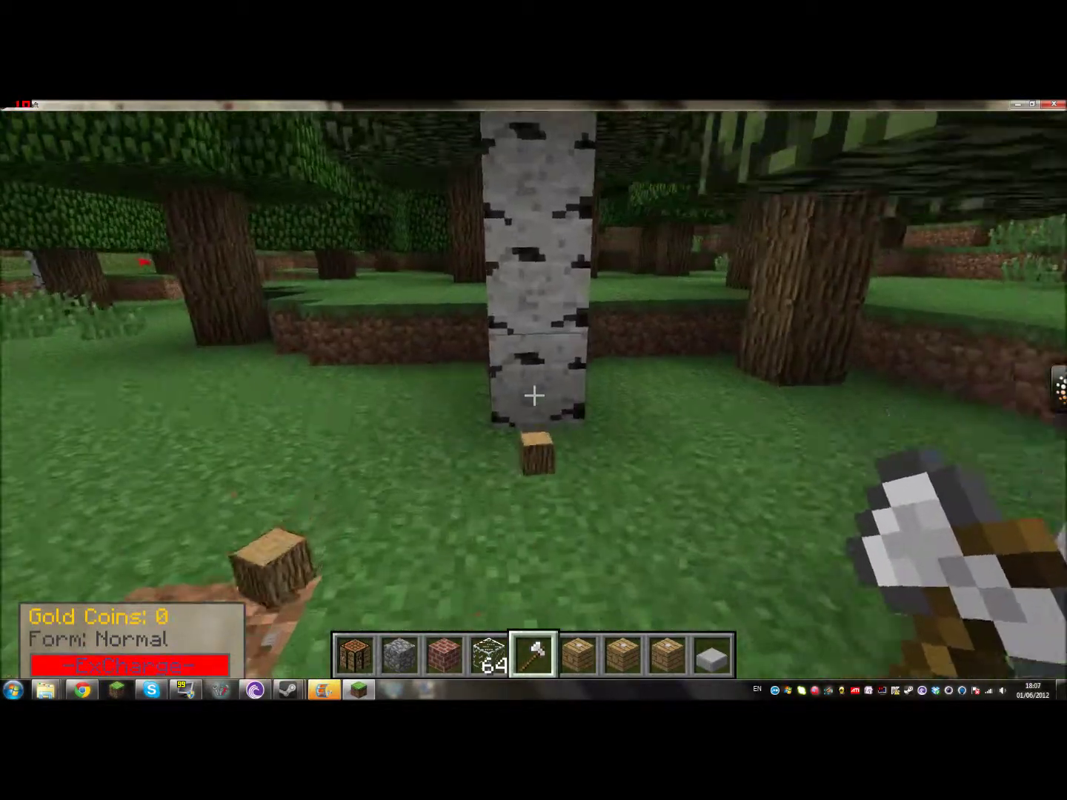
pyautogui.click(533, 397)
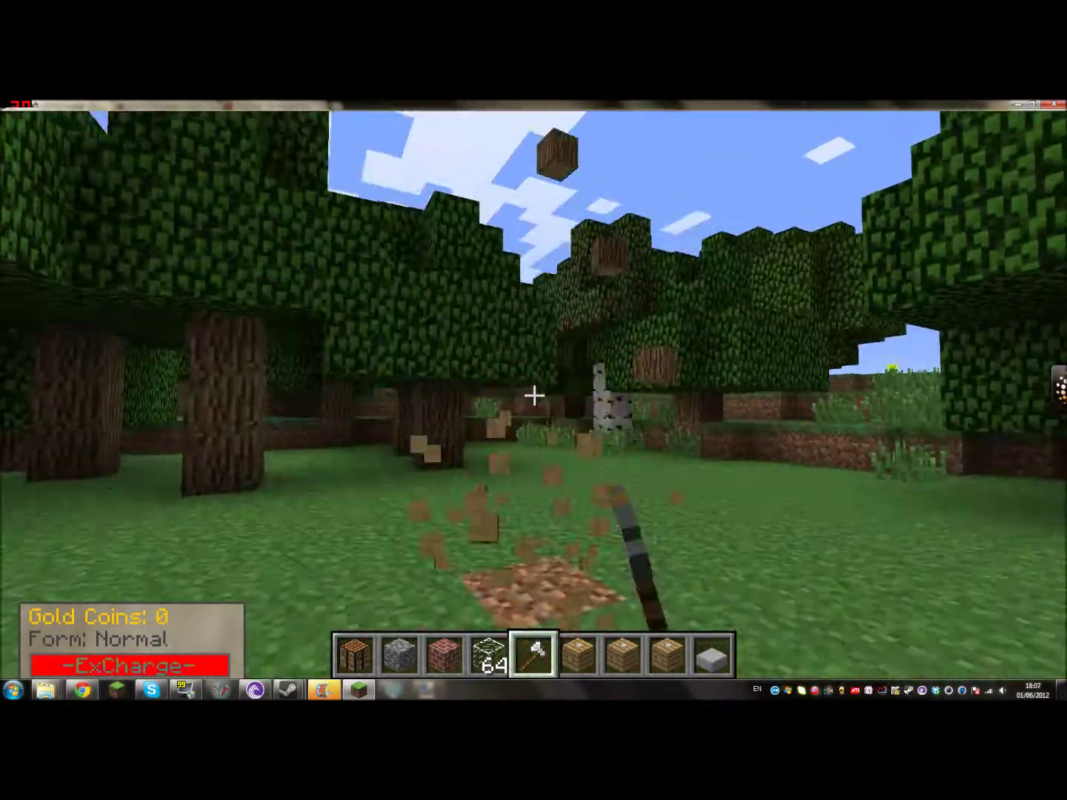
pyautogui.press('w')
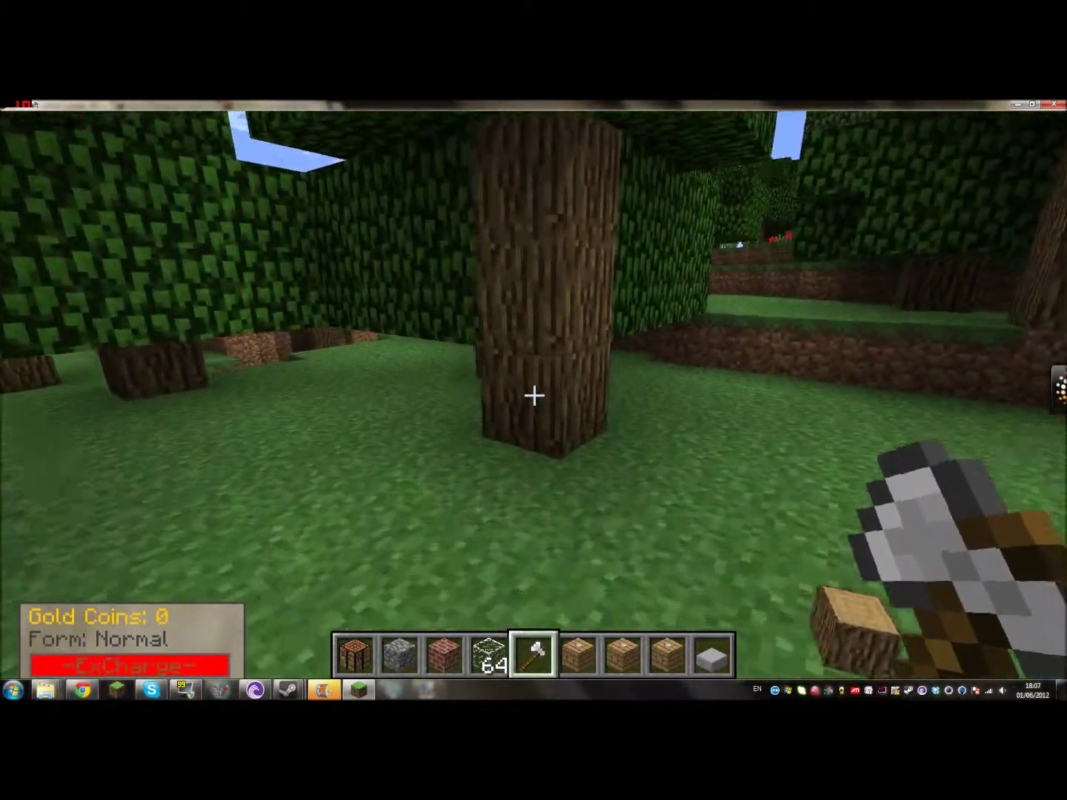
# Chop down three nearby oak trees in the forest and the birch standing in the tall grass with the axe
pyautogui.click(534, 396)
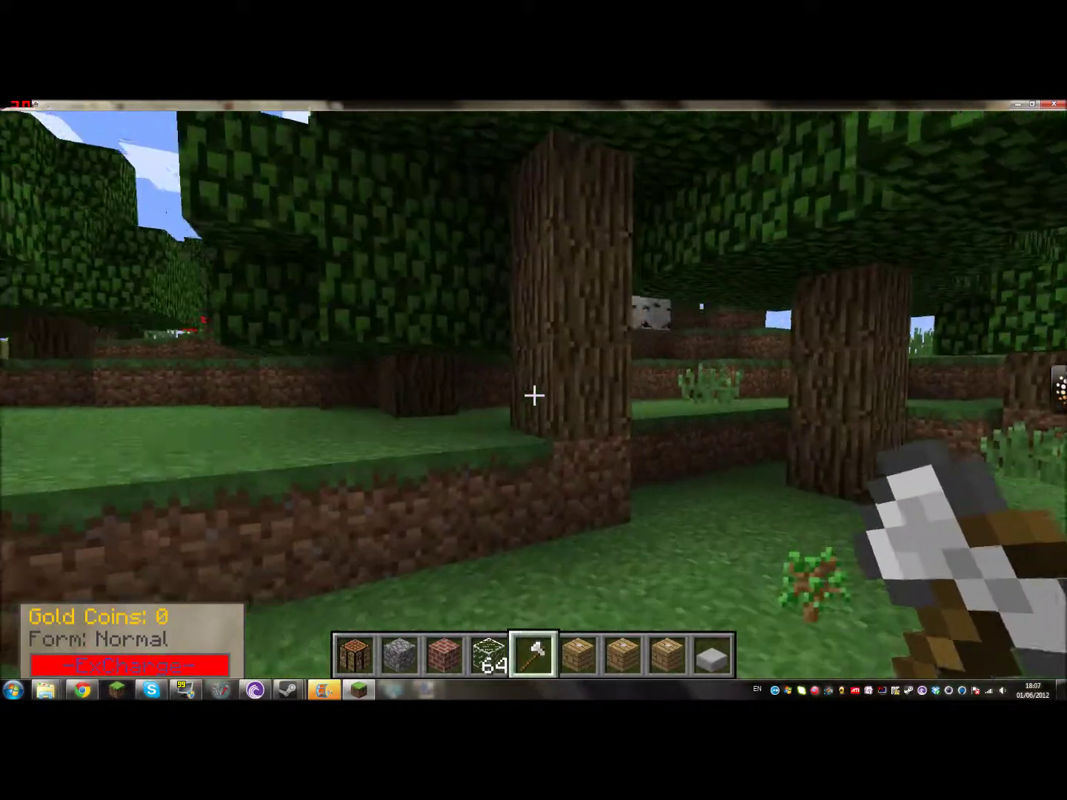
pyautogui.click(533, 396)
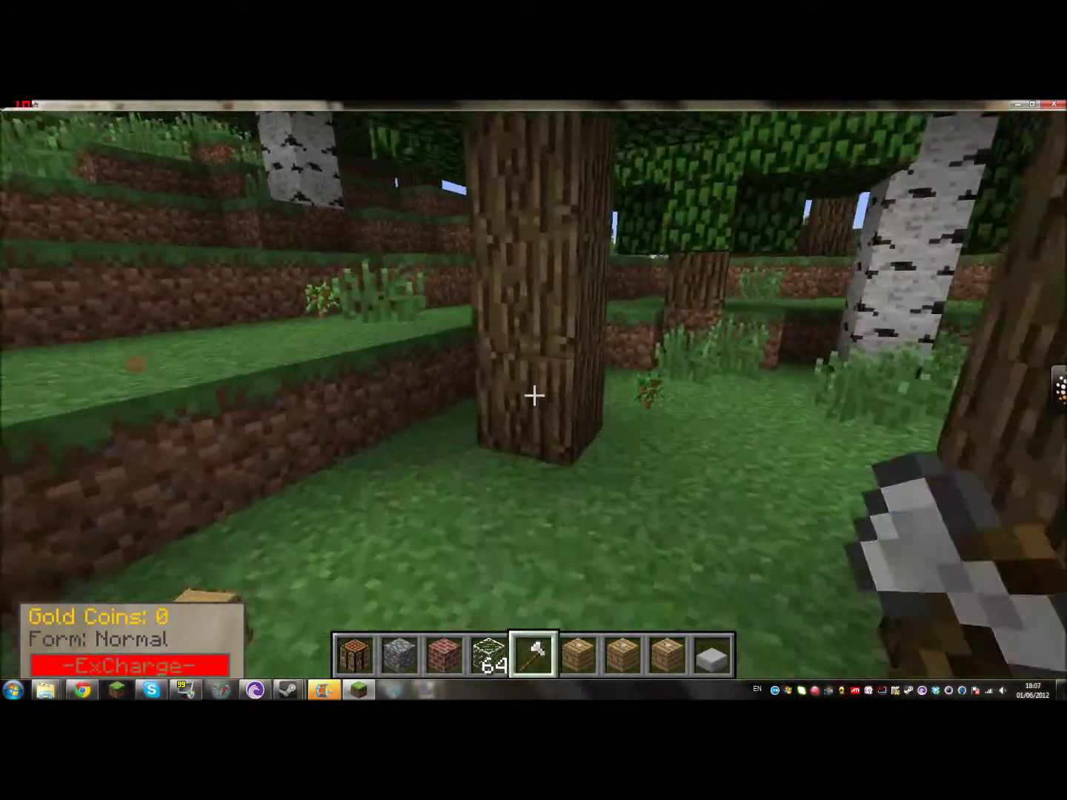
pyautogui.click(534, 396)
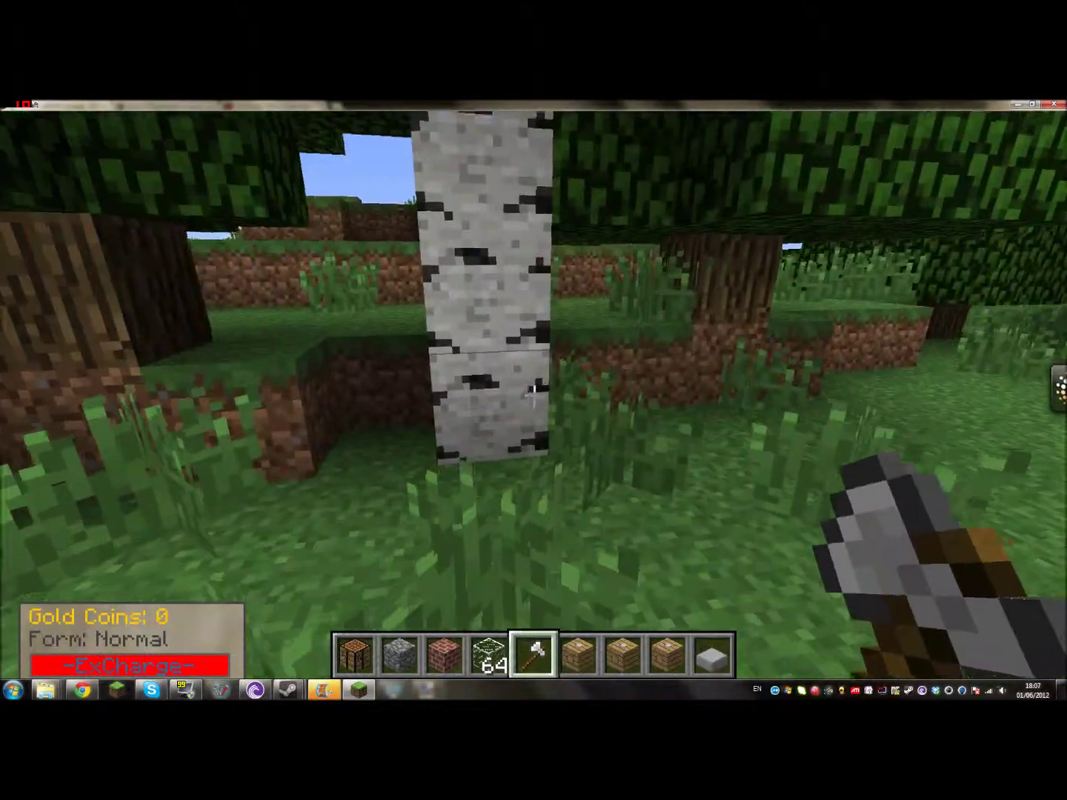
pyautogui.click(533, 396)
pyautogui.click(533, 396)
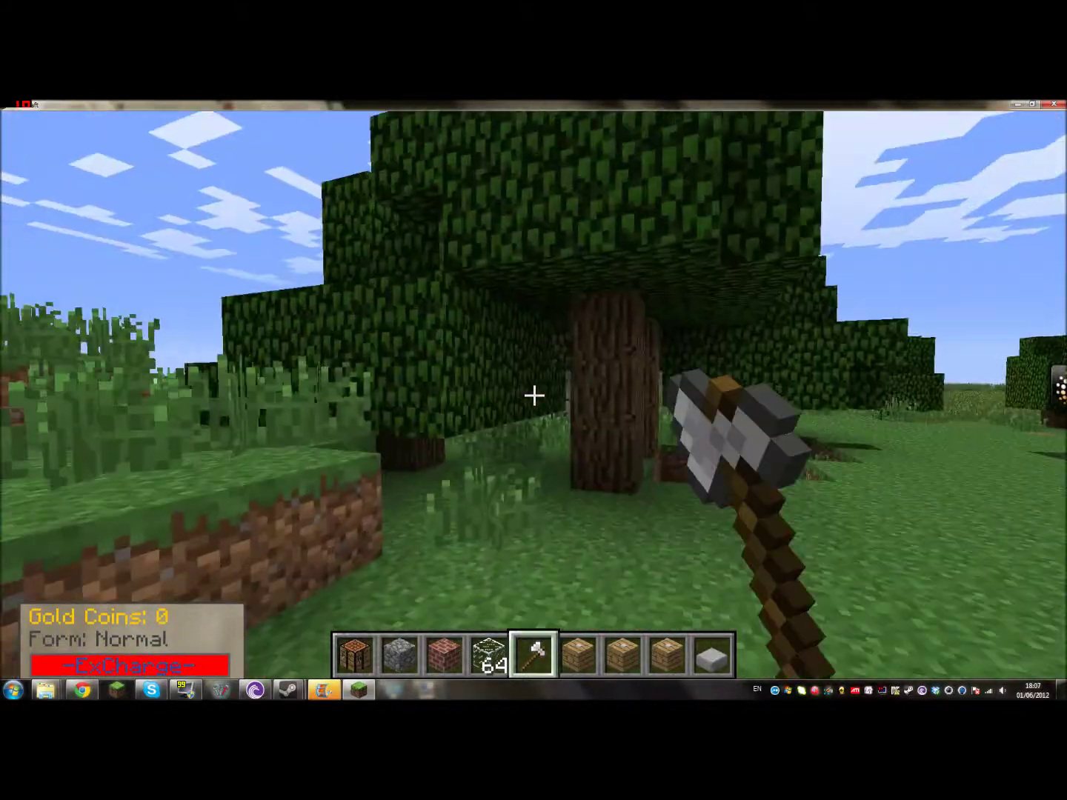
# Chop down further trees along the forest edge, including the oak in the open grassland, and inspect the cleared ground
pyautogui.click(533, 395)
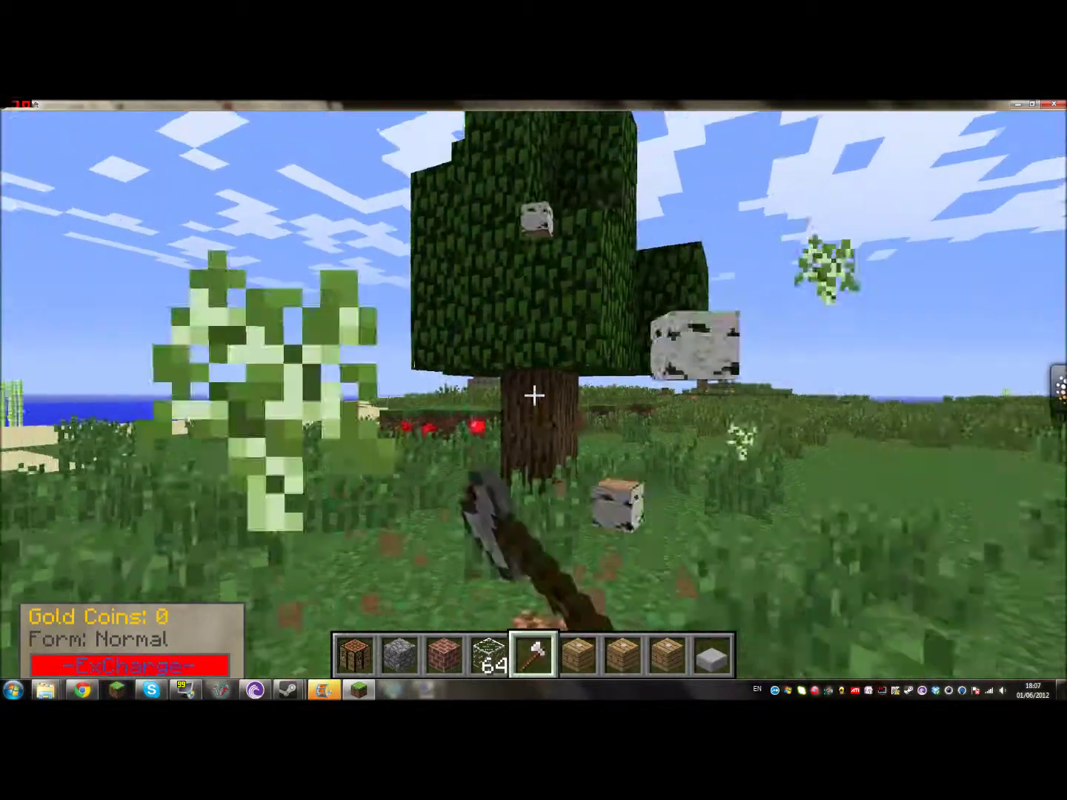
pyautogui.click(534, 396)
pyautogui.press('w')
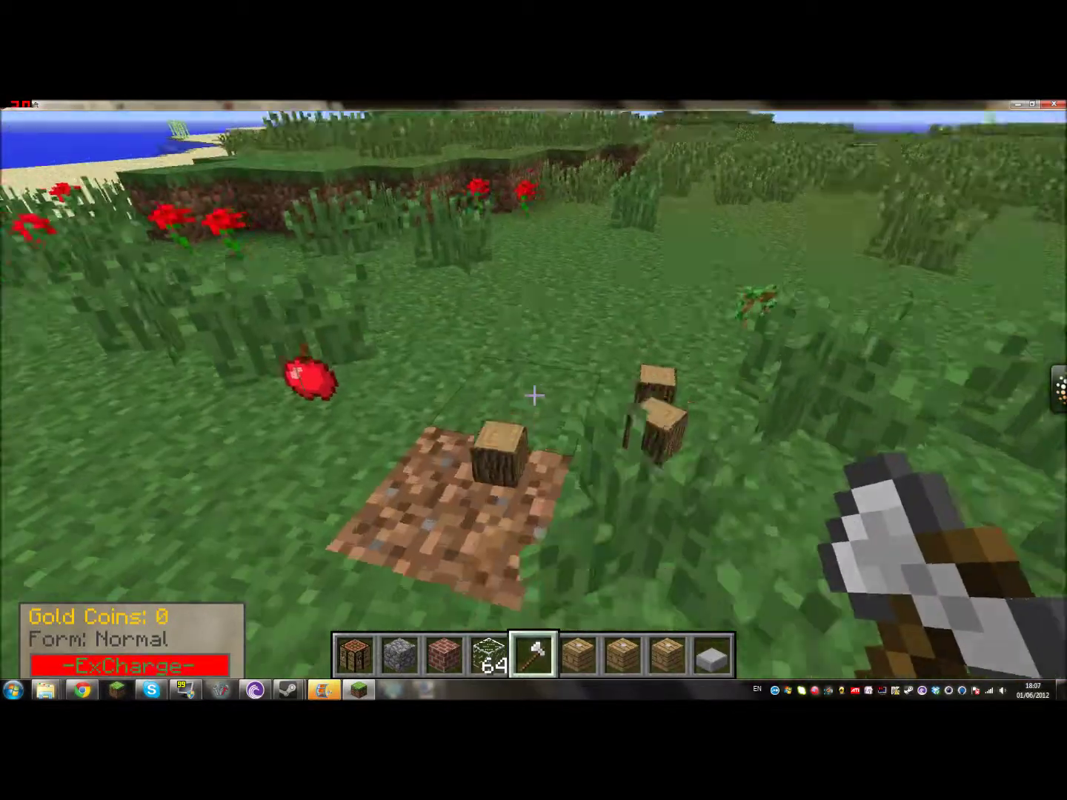
pyautogui.press('s')
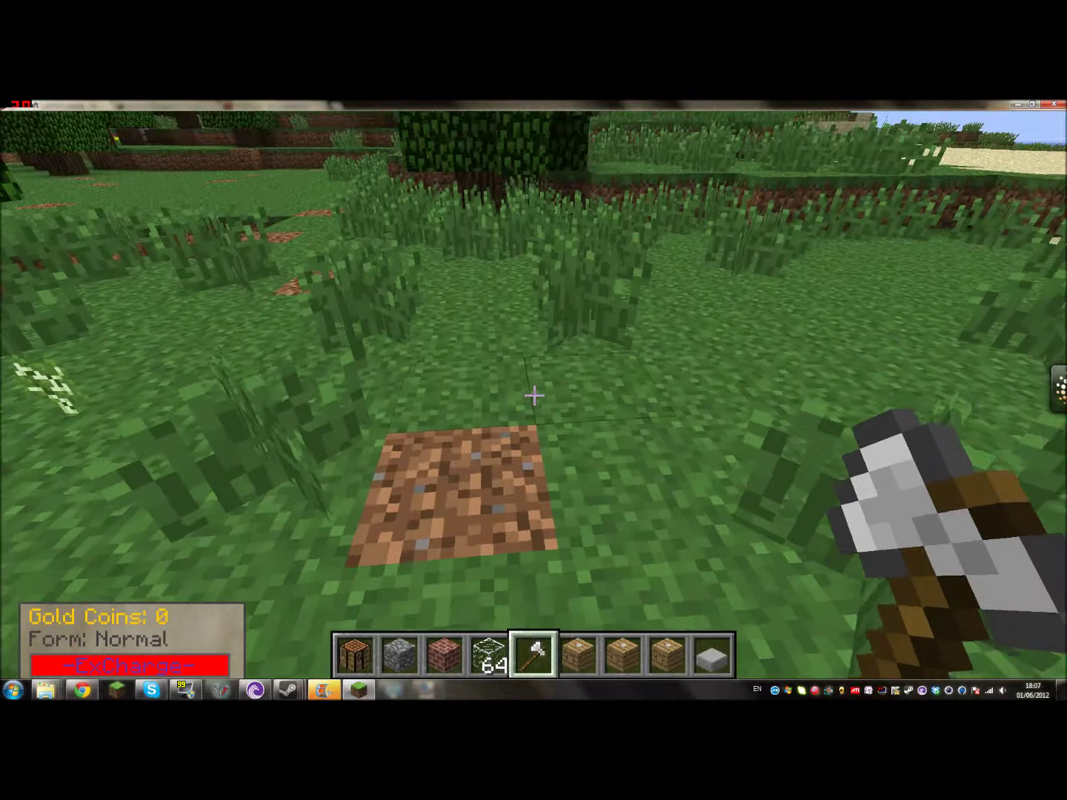
pyautogui.press('w')
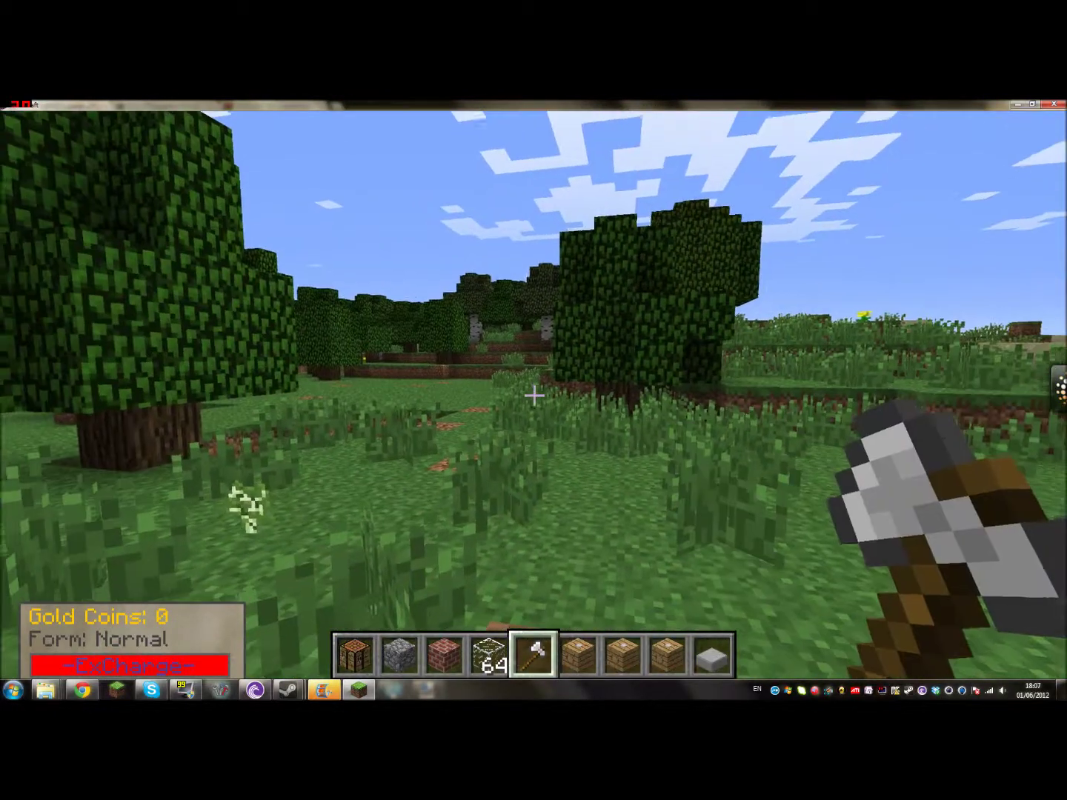
# Save the singleplayer world, quit to the title screen and close the game
pyautogui.press('Escape')
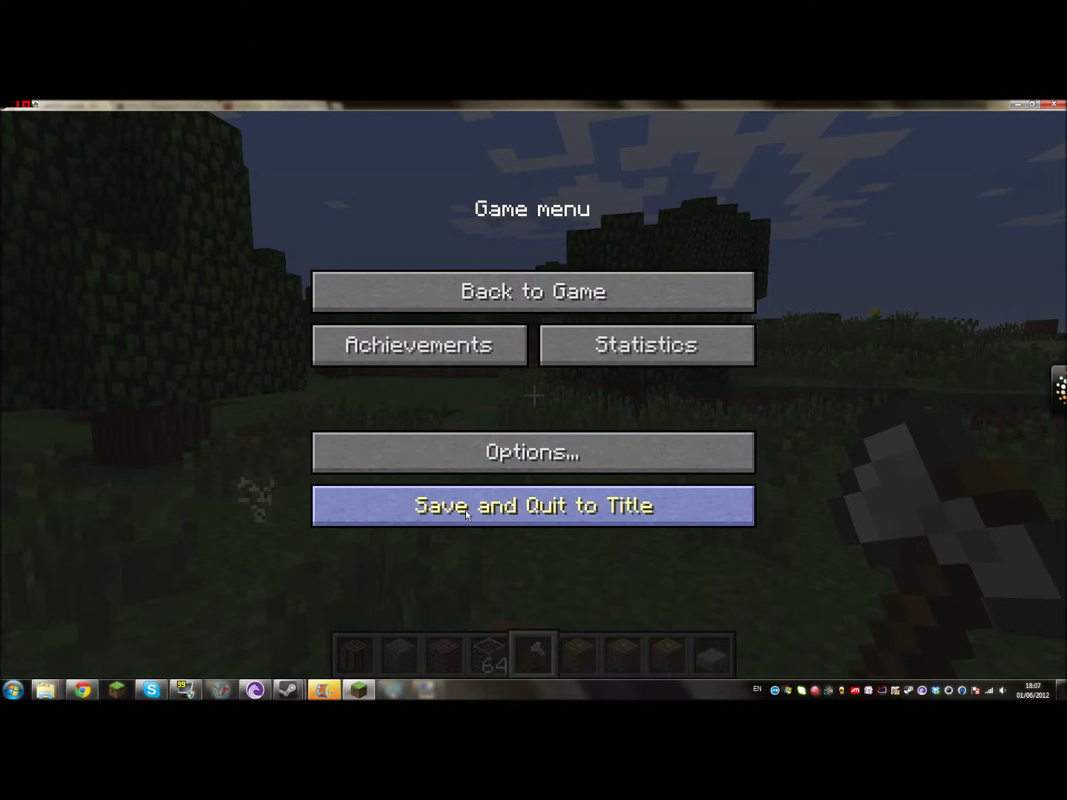
pyautogui.click(465, 510)
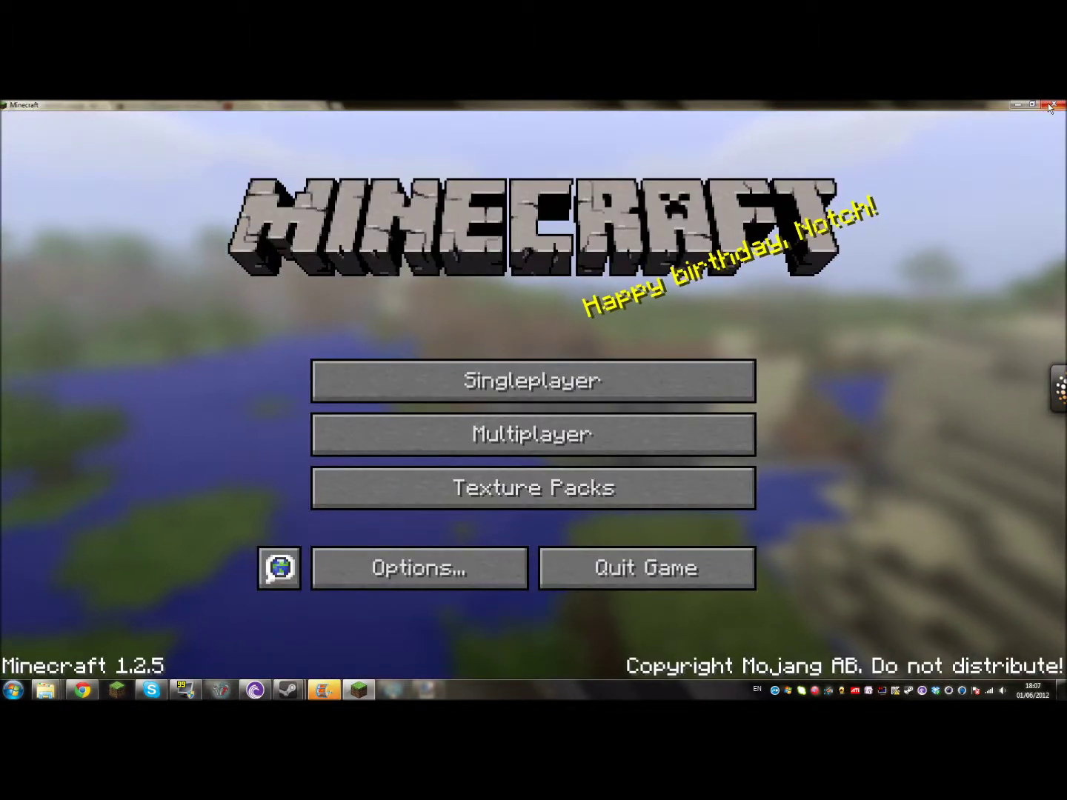
pyautogui.click(1051, 105)
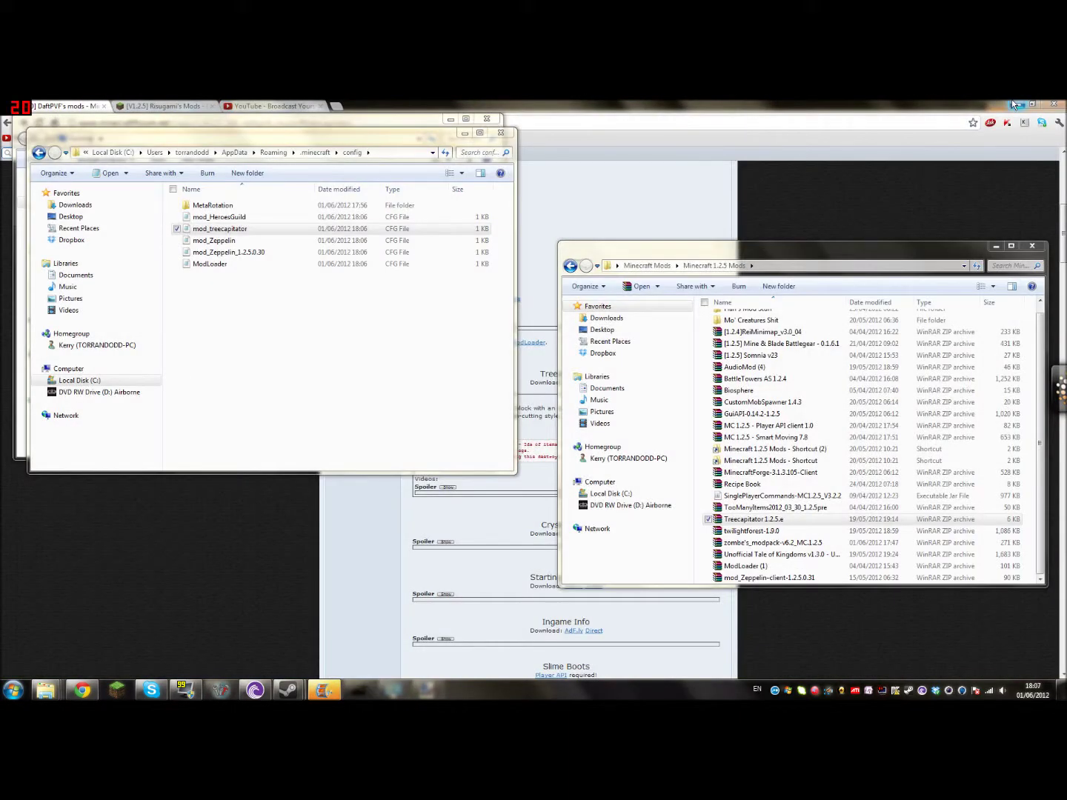